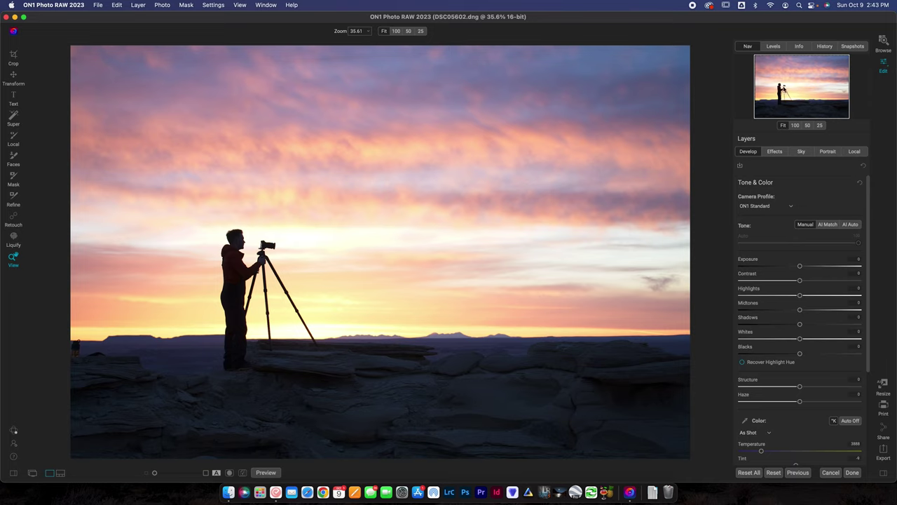
Select the sky around the photographer's silhouette with Super Select AI, keeping Apply set to Adjustment
click(13, 117)
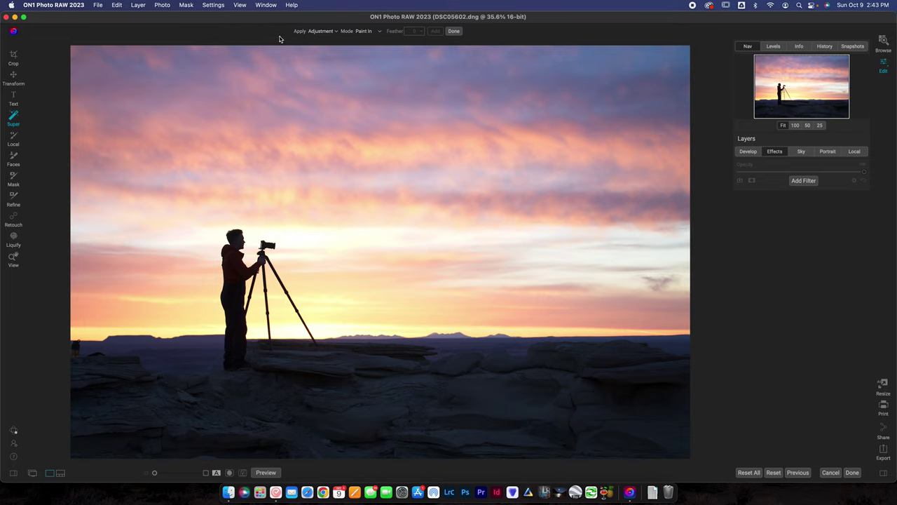
click(328, 32)
click(330, 32)
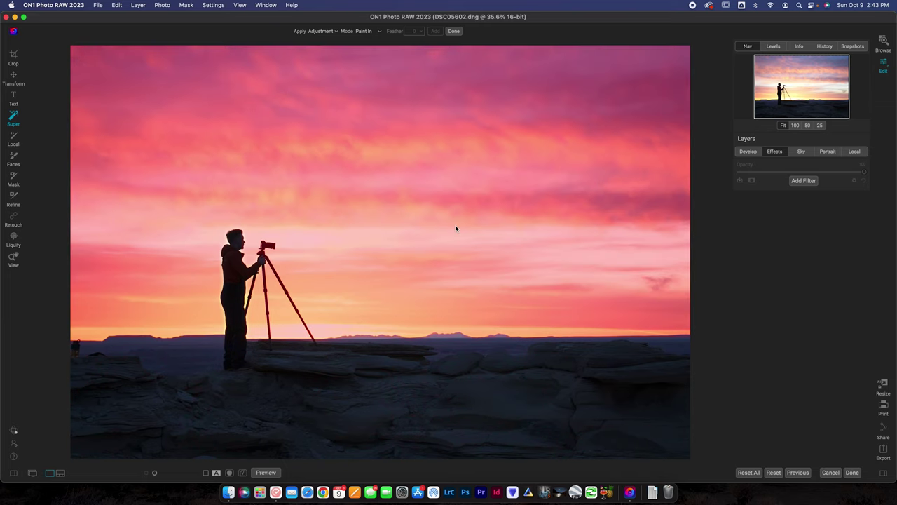
click(456, 227)
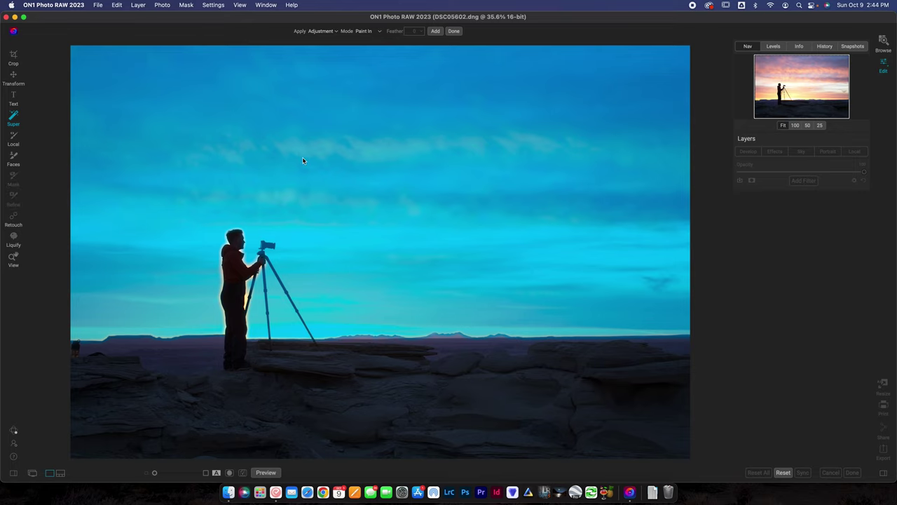
Apply the Adjustment > Exposure – darken preset to the sky selection, setting Exposure to -1
right_click(391, 184)
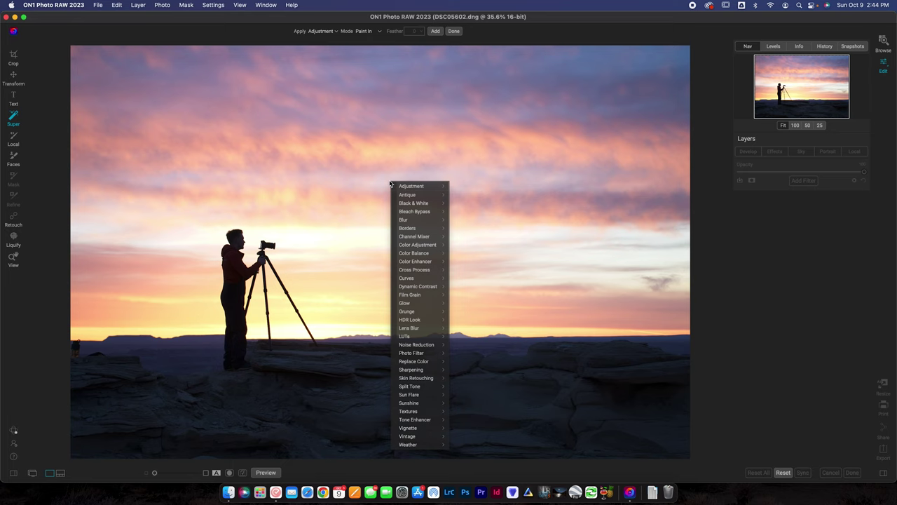
mouse_move(432, 185)
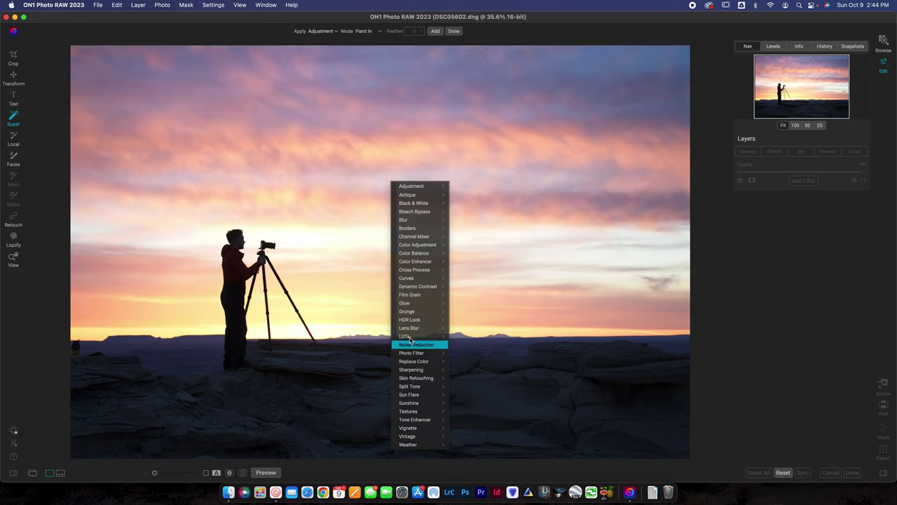
mouse_move(407, 260)
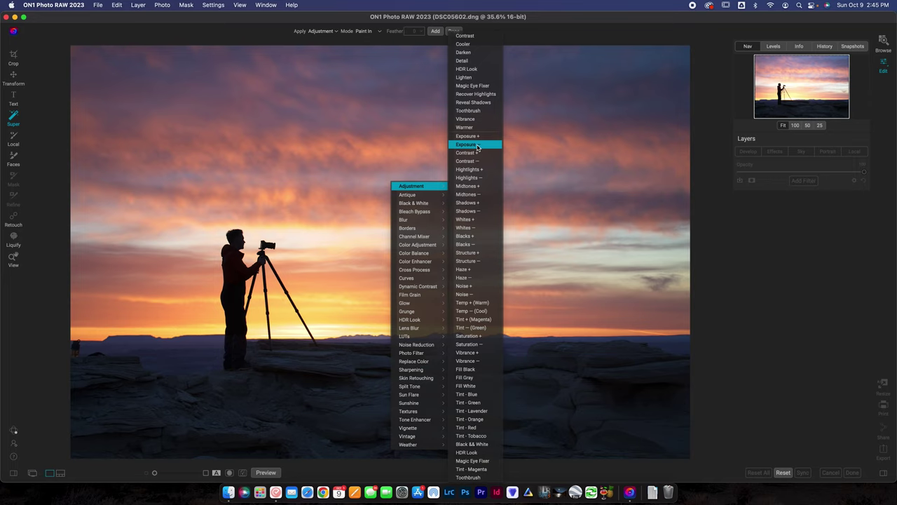
click(472, 145)
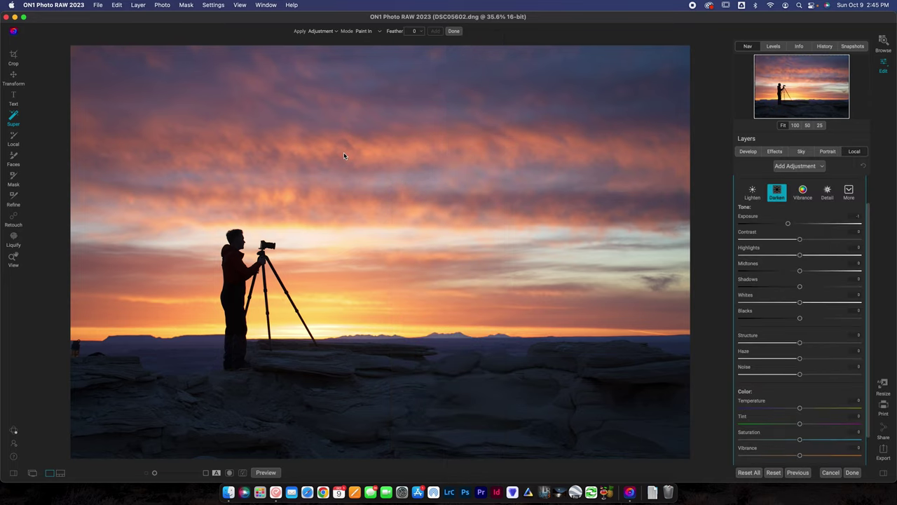
scroll(745, 267, up, 3)
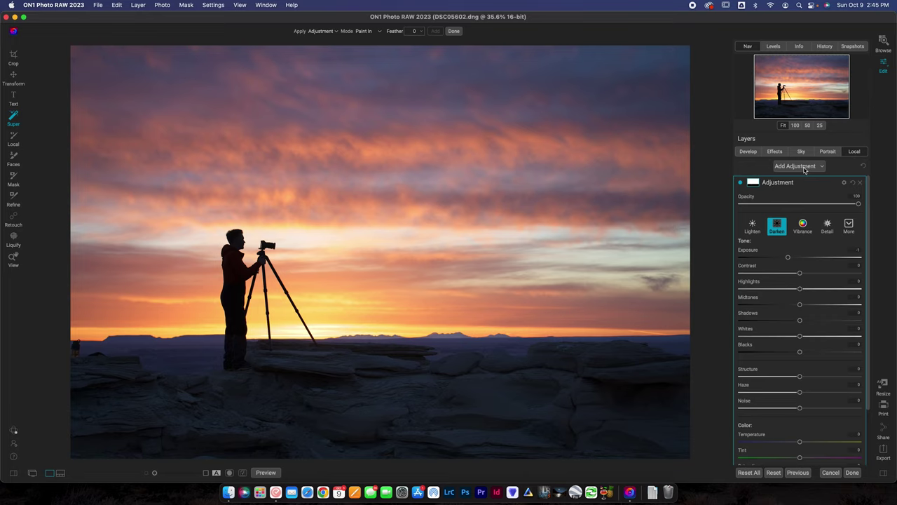
Compare the sky adjustment off and on, then nudge its Exposure slightly darker
click(741, 183)
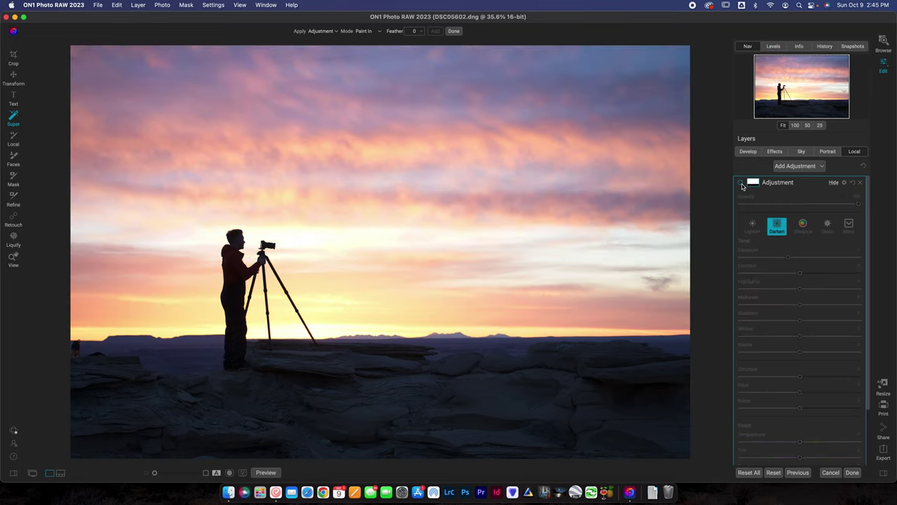
click(741, 183)
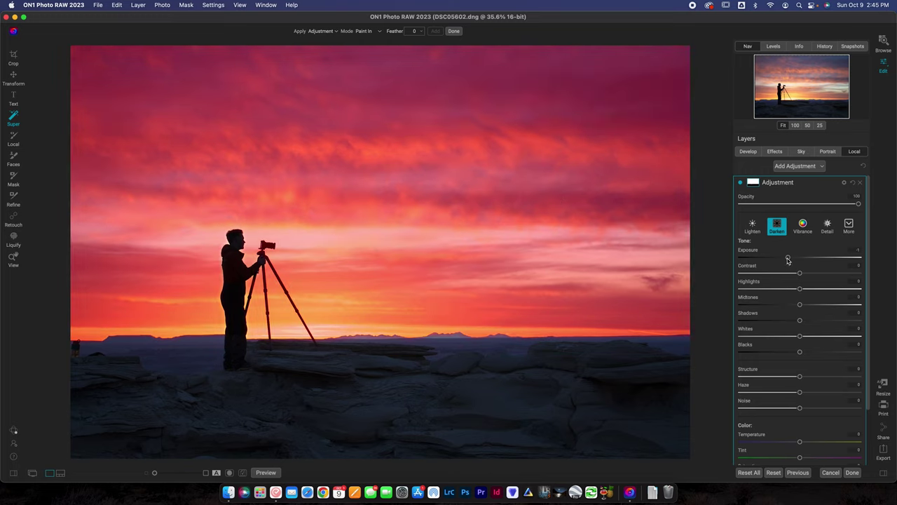
mouse_move(787, 257)
mouse_down()
mouse_move(778, 259)
mouse_move(788, 258)
mouse_up()
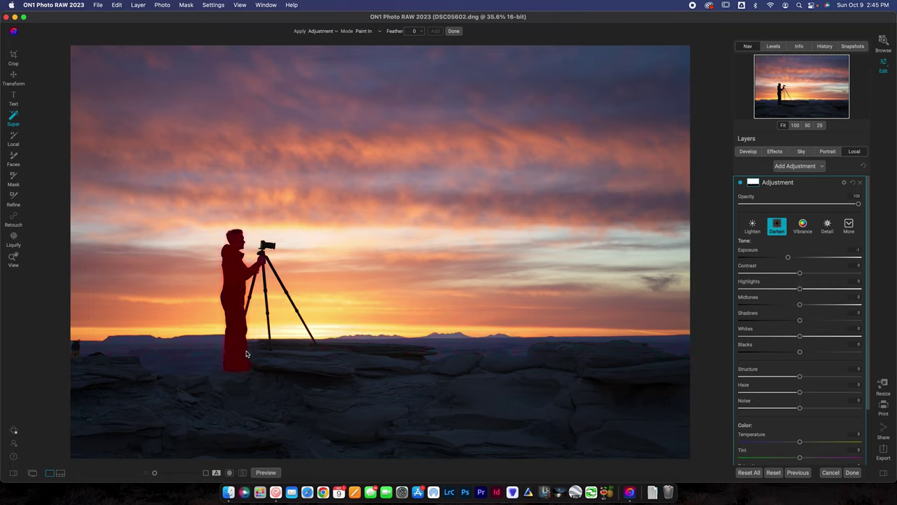
click(753, 184)
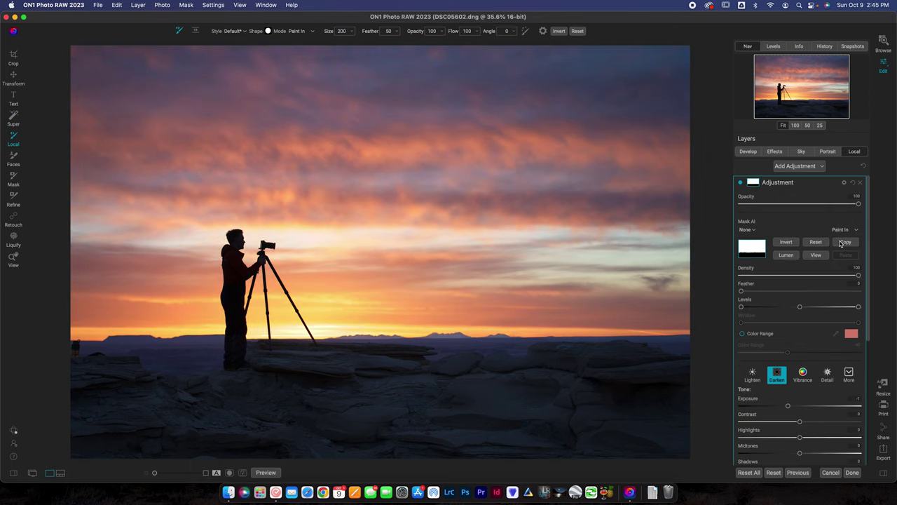
Show the sky mask in black and white and paint the horizon haze into it, undoing one stray stroke
click(815, 255)
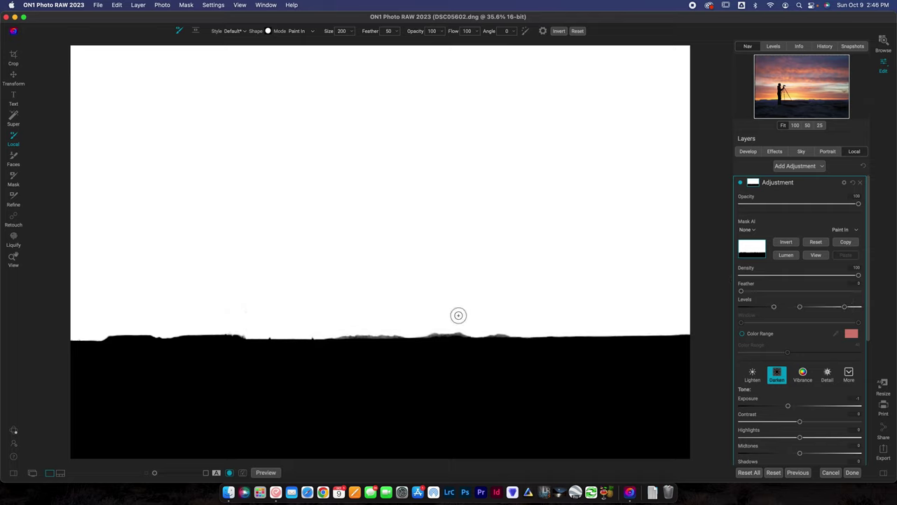
scroll(785, 406, down, 2)
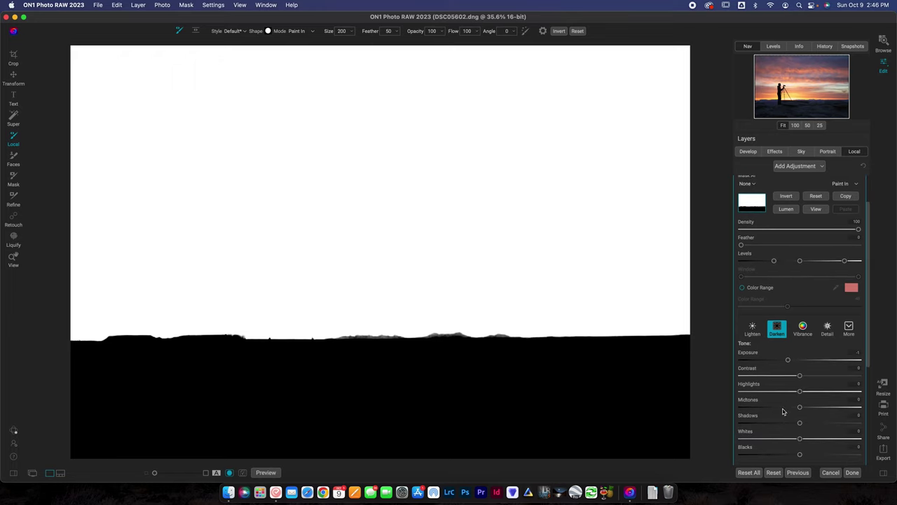
scroll(819, 372, up, 2)
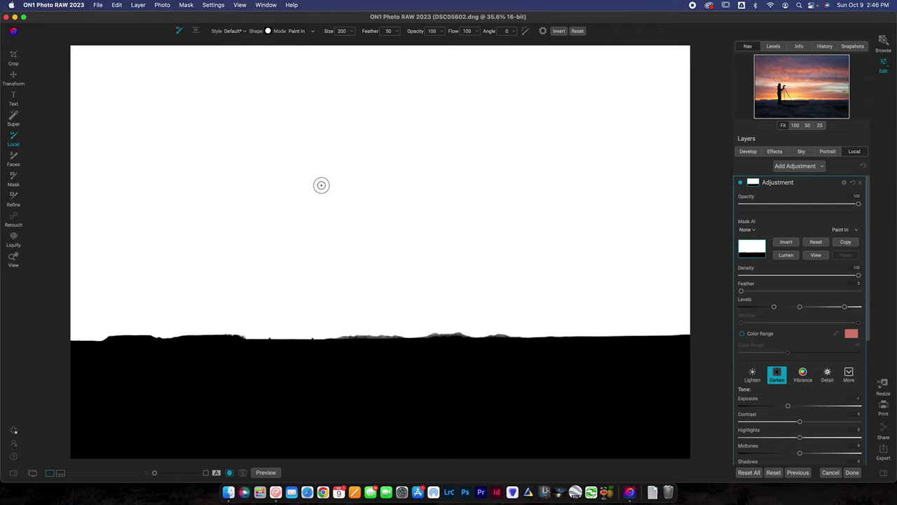
mouse_move(448, 387)
mouse_down()
mouse_move(375, 423)
mouse_move(472, 373)
mouse_move(405, 392)
mouse_move(494, 389)
mouse_move(537, 407)
mouse_move(524, 389)
mouse_up()
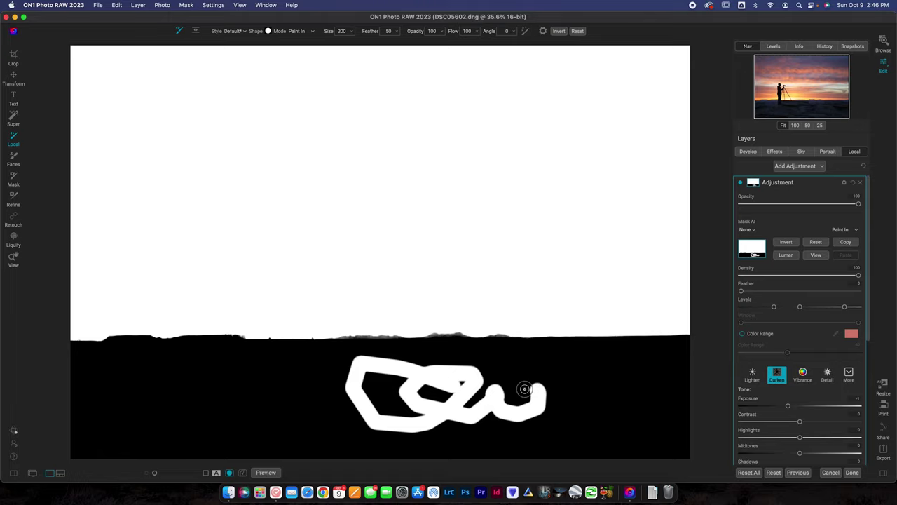
key(super+z)
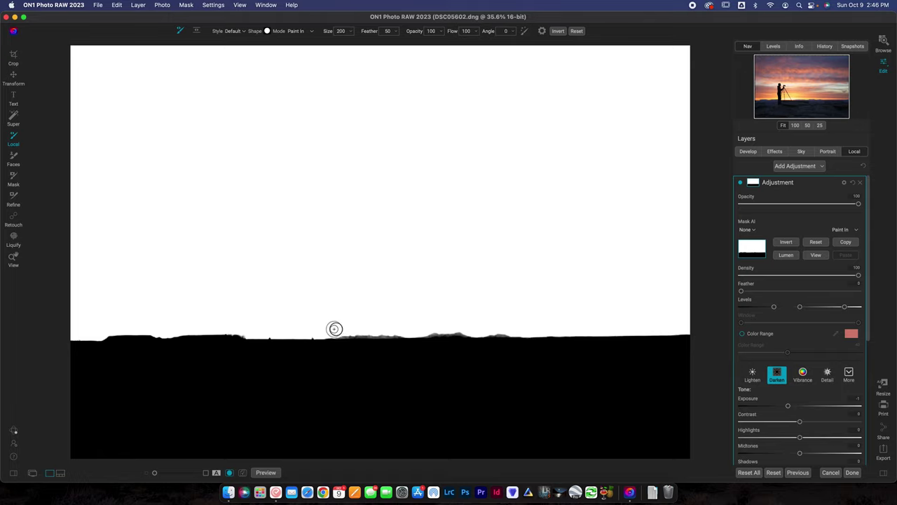
drag(334, 329, 532, 328)
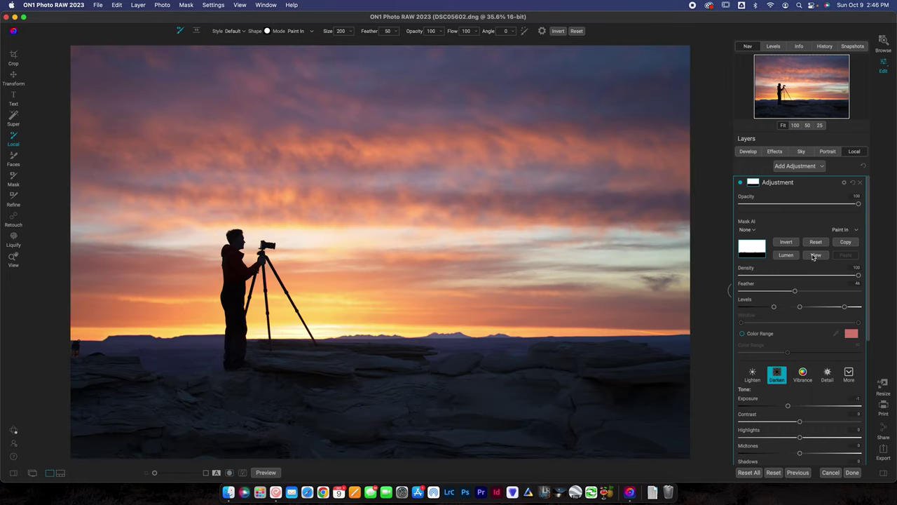
Compare the sky adjustment on and off, then AI-select the photographer's silhouette and bring up its filter list
click(741, 184)
click(740, 183)
click(12, 118)
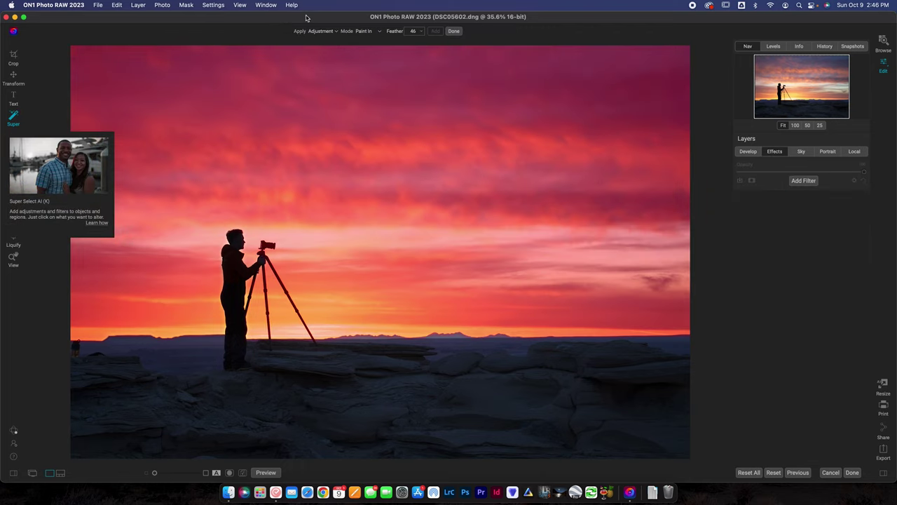
click(234, 292)
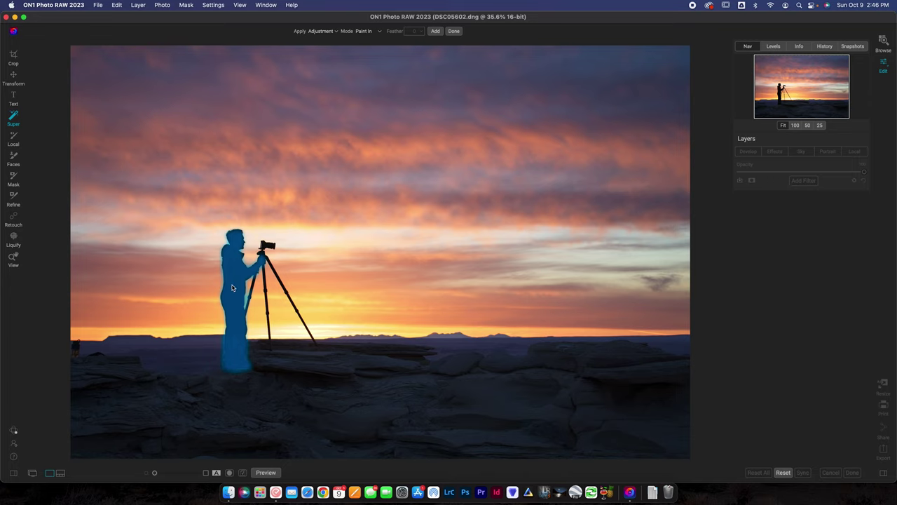
click(232, 287)
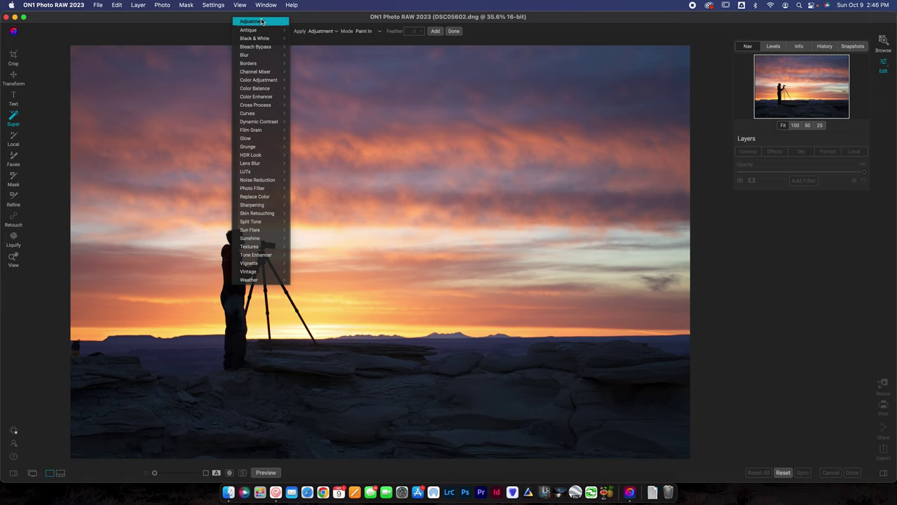
mouse_move(262, 22)
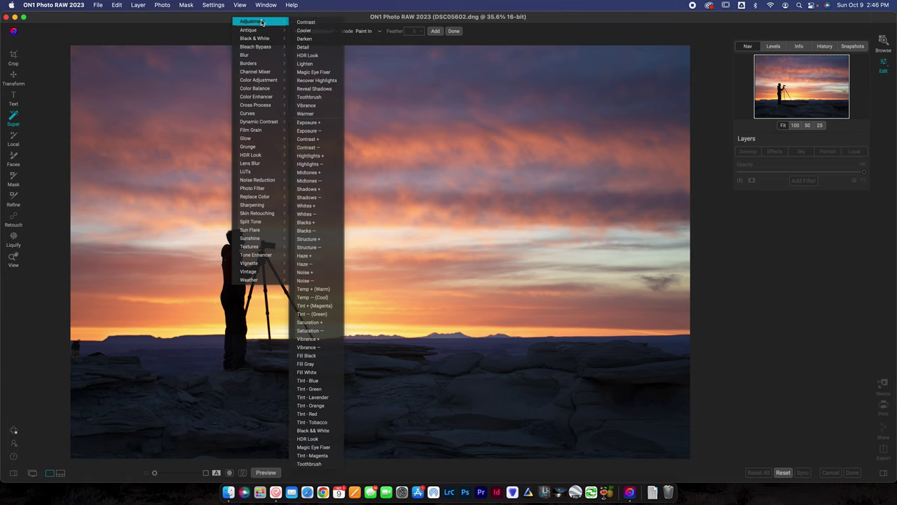
Apply the Blacks – preset to the silhouette, lowering Exposure to -2.95 and Blacks to -26
click(316, 232)
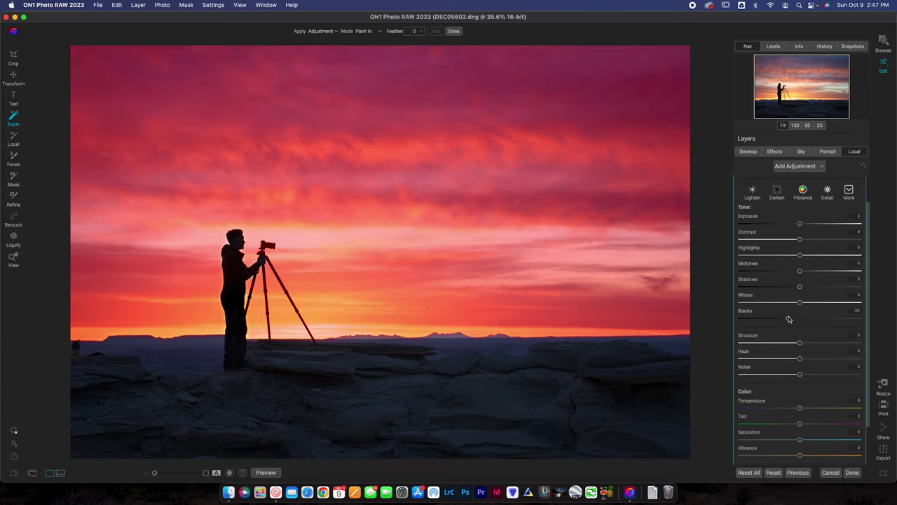
mouse_move(788, 319)
mouse_down()
mouse_move(772, 321)
mouse_move(785, 319)
mouse_up()
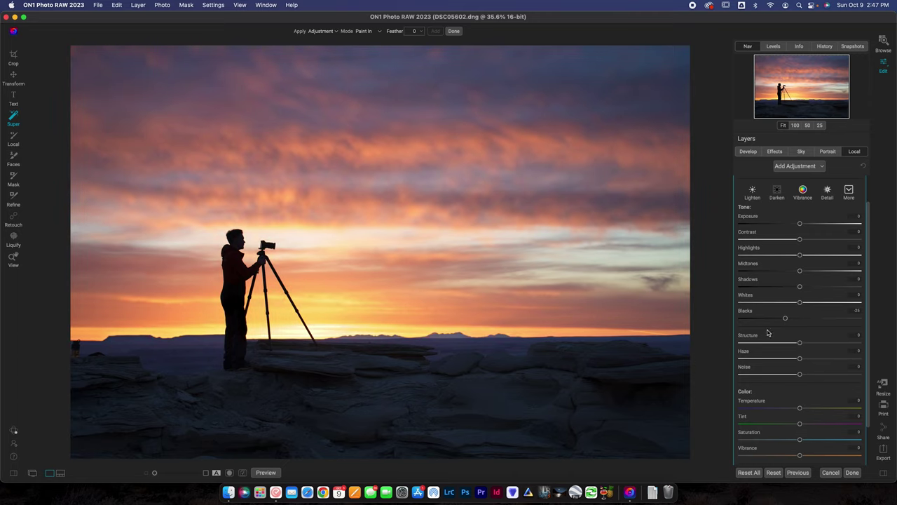
click(785, 319)
mouse_move(785, 320)
mouse_down()
mouse_move(755, 319)
mouse_move(782, 317)
mouse_up()
mouse_move(799, 224)
mouse_down()
mouse_move(738, 227)
mouse_move(795, 225)
mouse_up()
drag(765, 227, 764, 255)
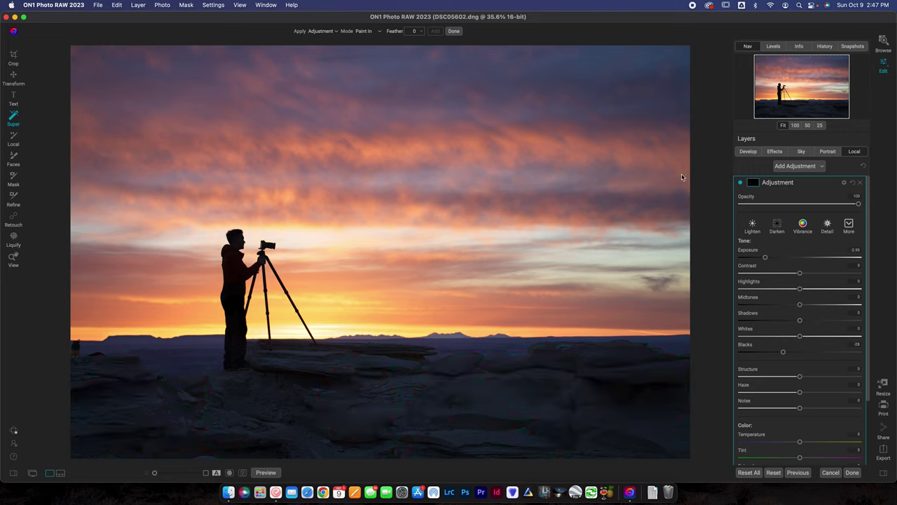
click(12, 121)
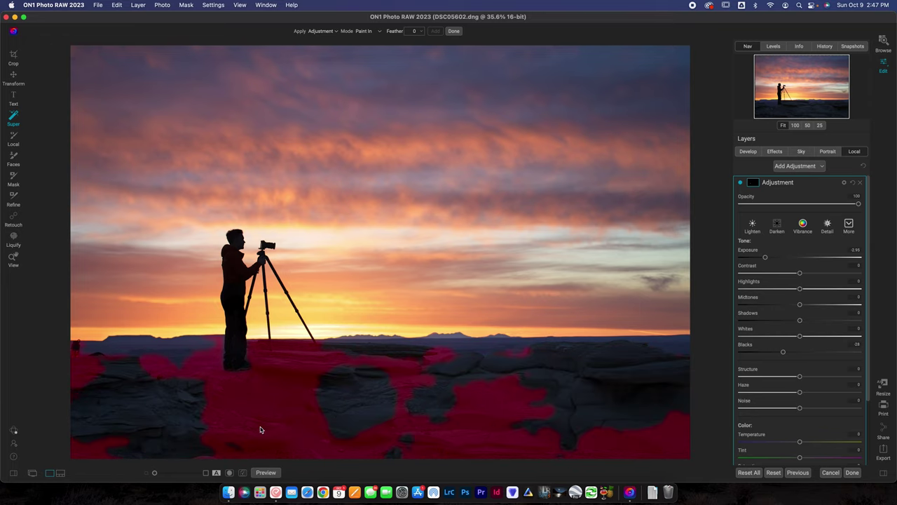
AI-select the dark foreground rocks, extending the selection up to the horizon band
click(146, 423)
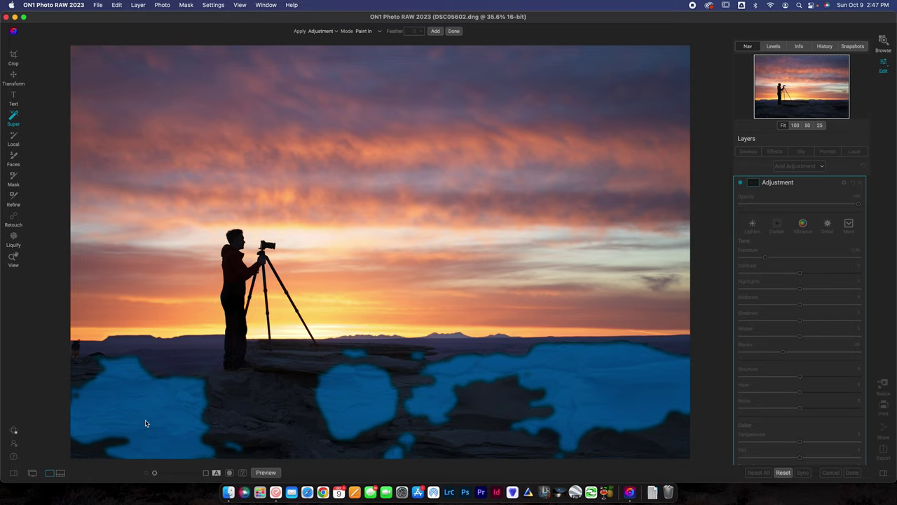
click(264, 414)
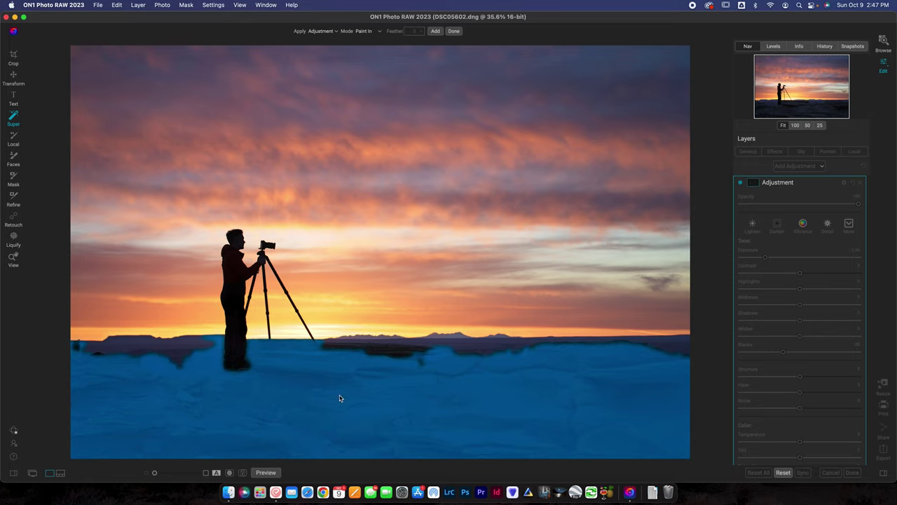
click(385, 352)
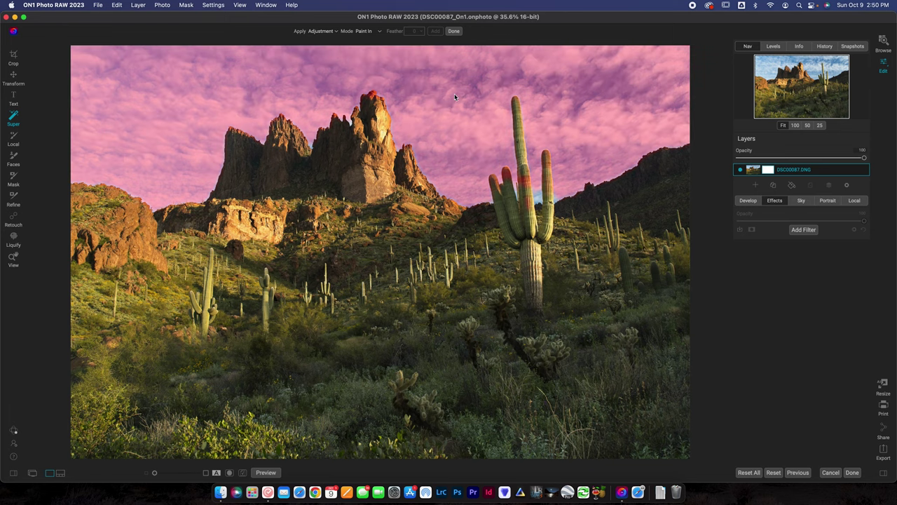
Select the sky above the saguaro scene and bring up its filter menu
click(137, 121)
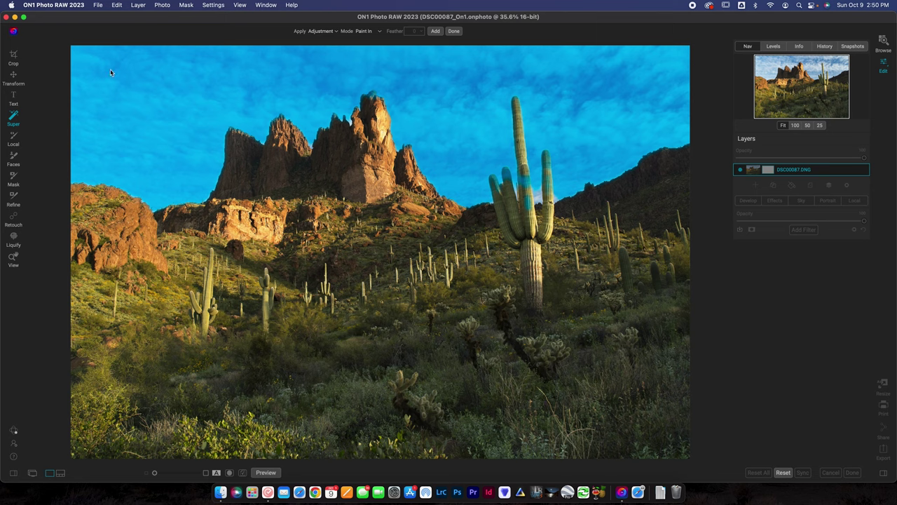
click(294, 95)
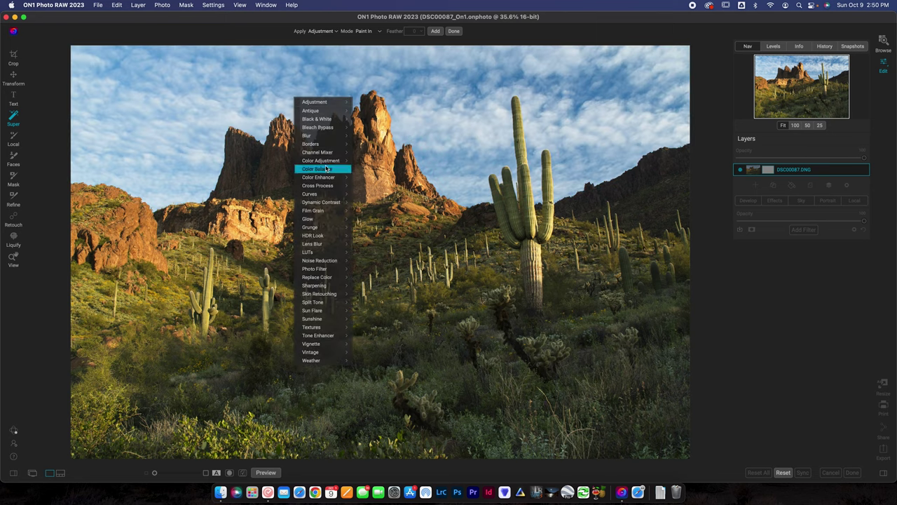
Apply Color Balance > Vivid Cool to the sky (Highlights Hue 36, Amount 42, Brightness 85)
mouse_move(326, 170)
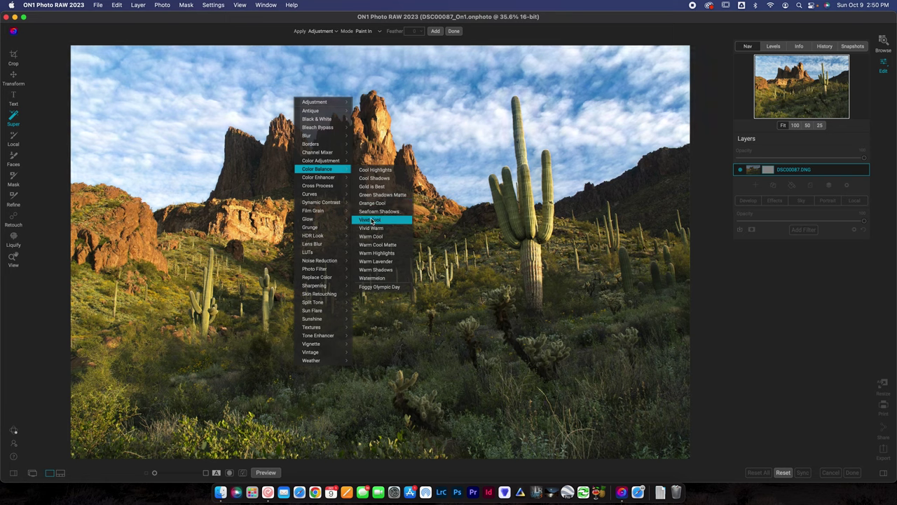
click(370, 220)
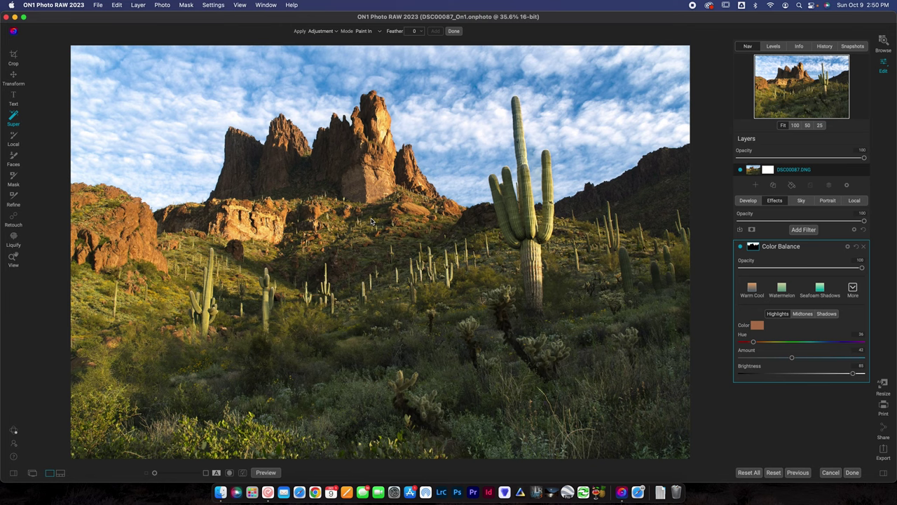
Show the Color Balance mask and compare the sky's color balance effect off and on twice
key(super+m)
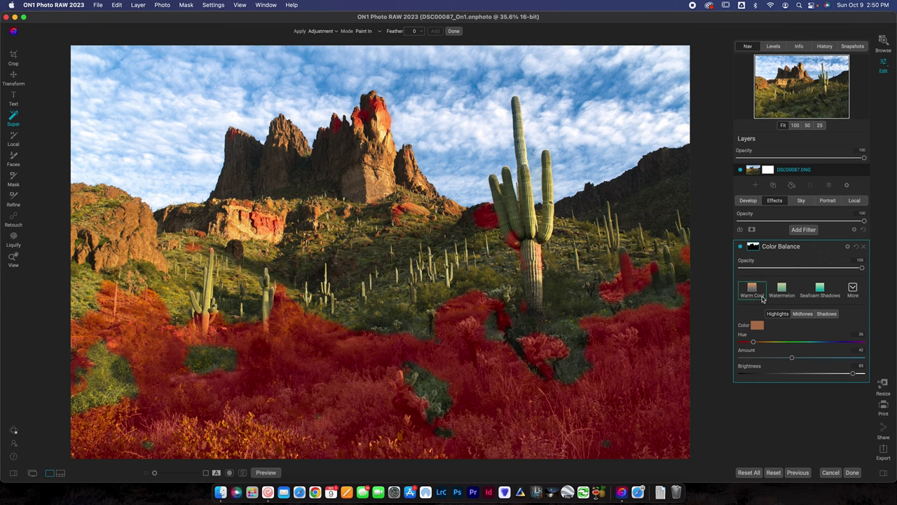
click(741, 247)
click(740, 247)
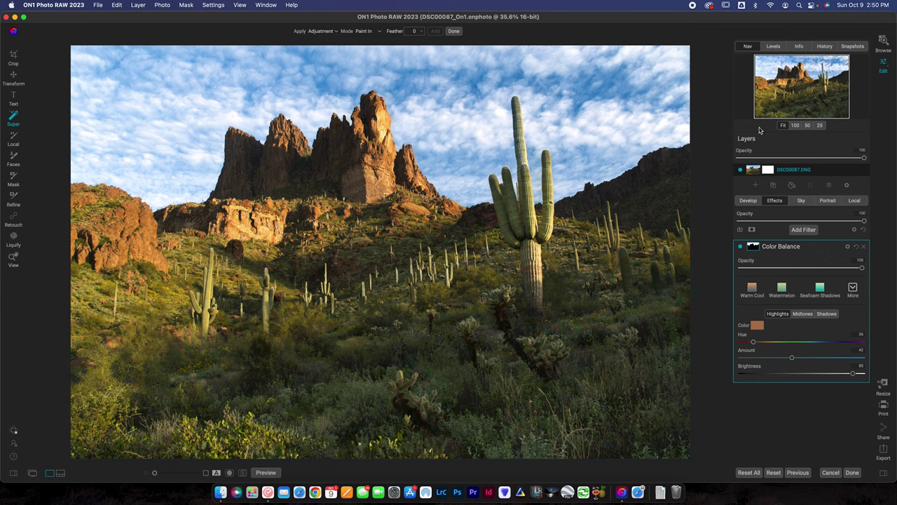
click(741, 248)
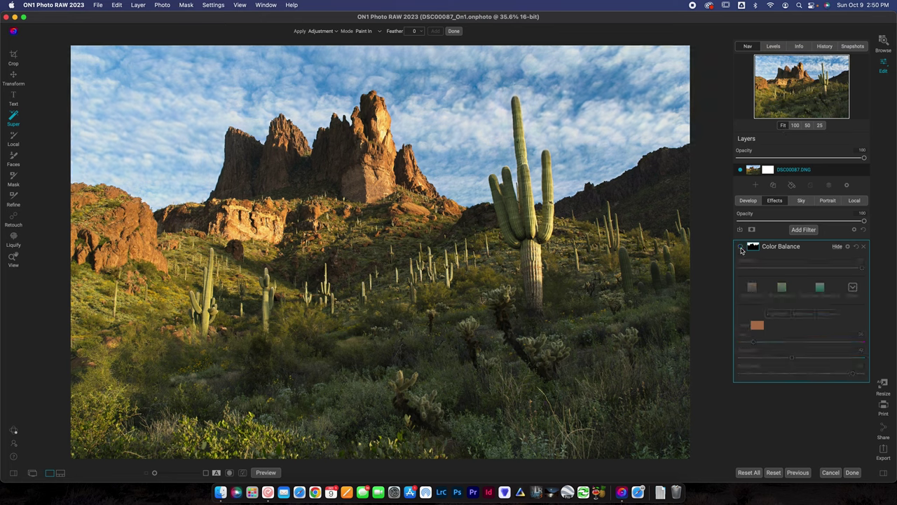
click(741, 247)
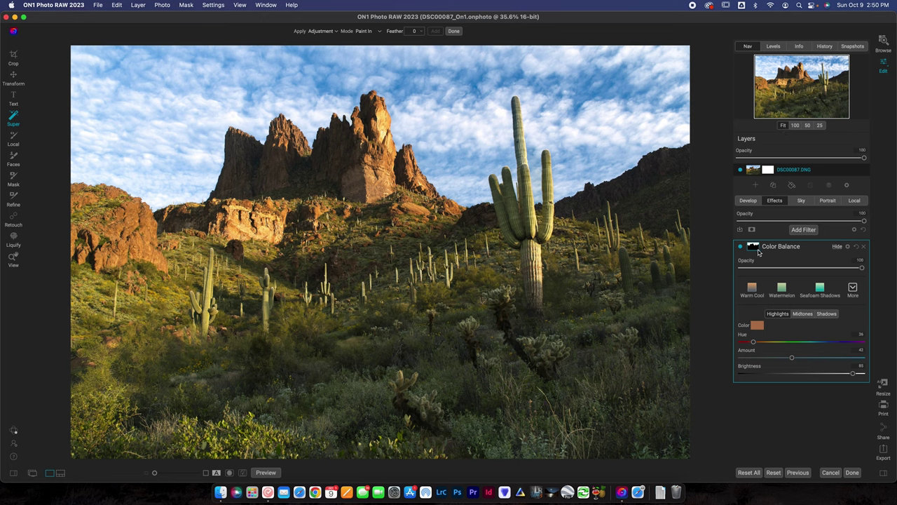
AI-select the mountains, hillside, small cacti and the saguaro's trunk, bush and arms
click(372, 158)
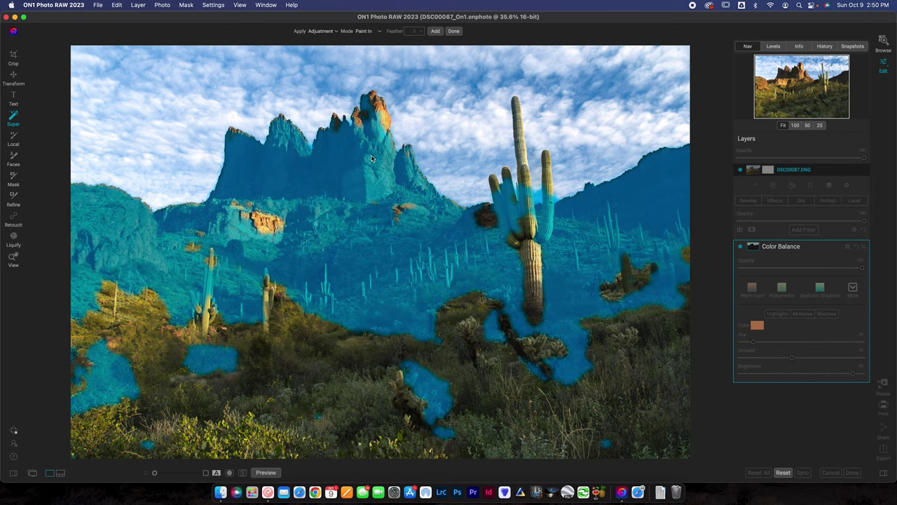
click(269, 227)
click(271, 299)
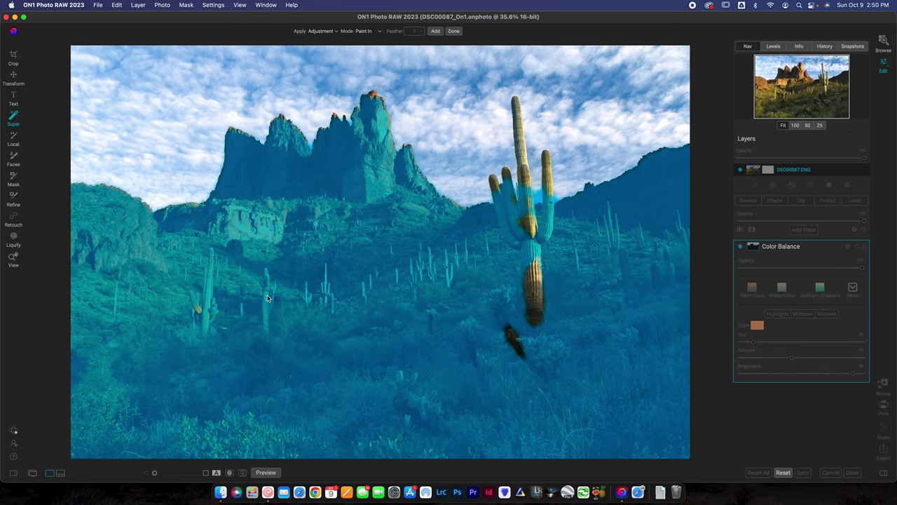
click(517, 344)
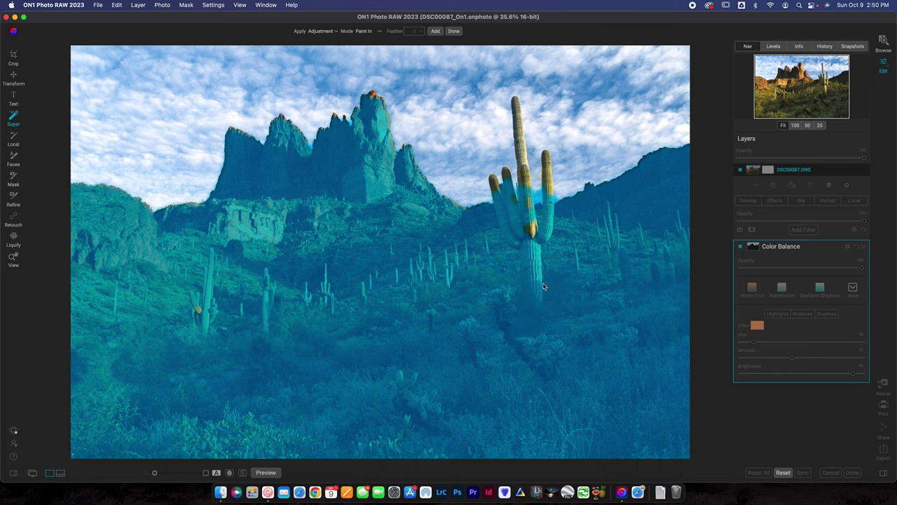
click(525, 204)
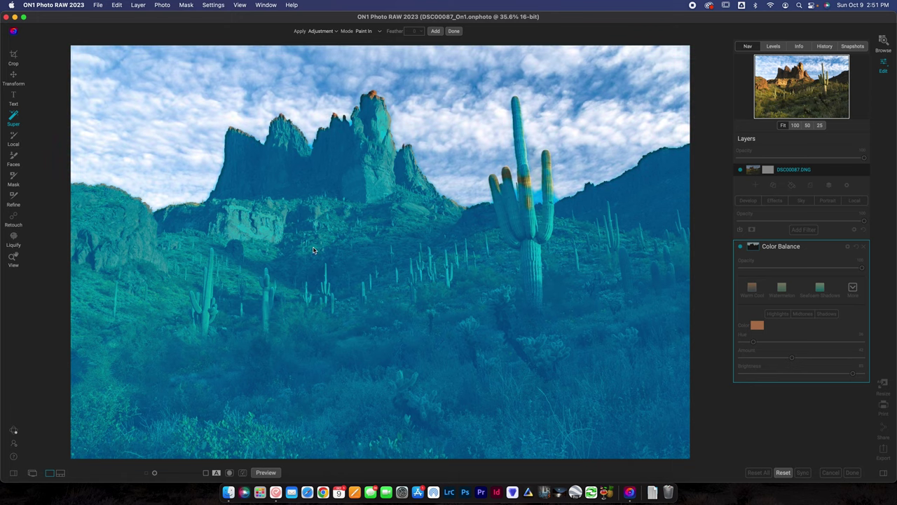
Add a Normal Glow filter (Amount 40, Halo 10, Softlight Strong) to the selected landscape
right_click(313, 250)
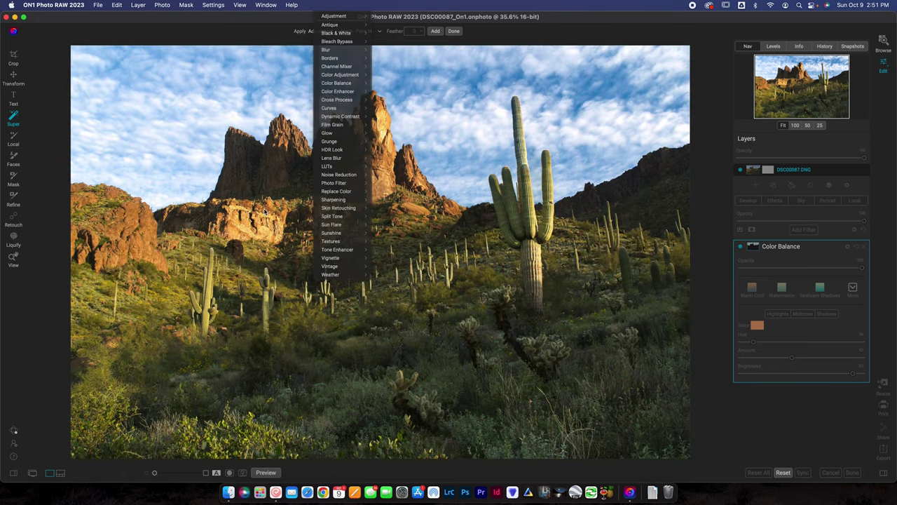
mouse_move(340, 133)
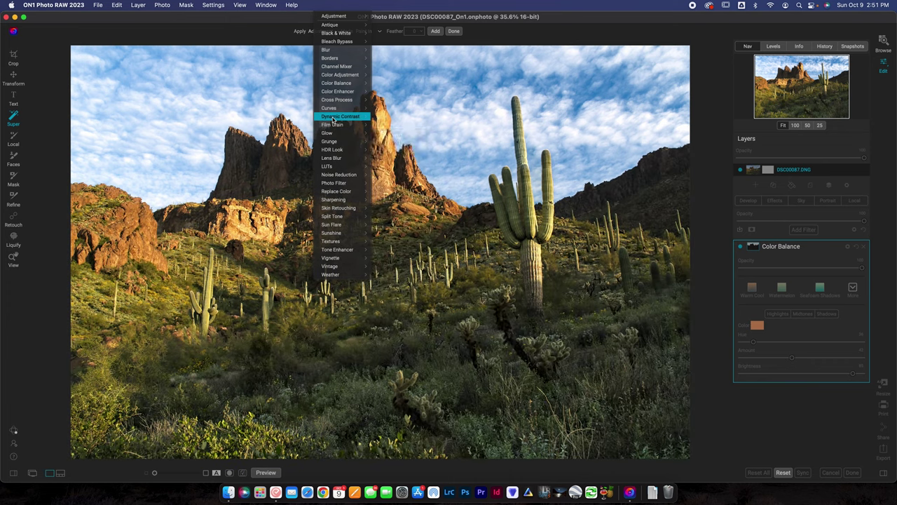
mouse_move(343, 115)
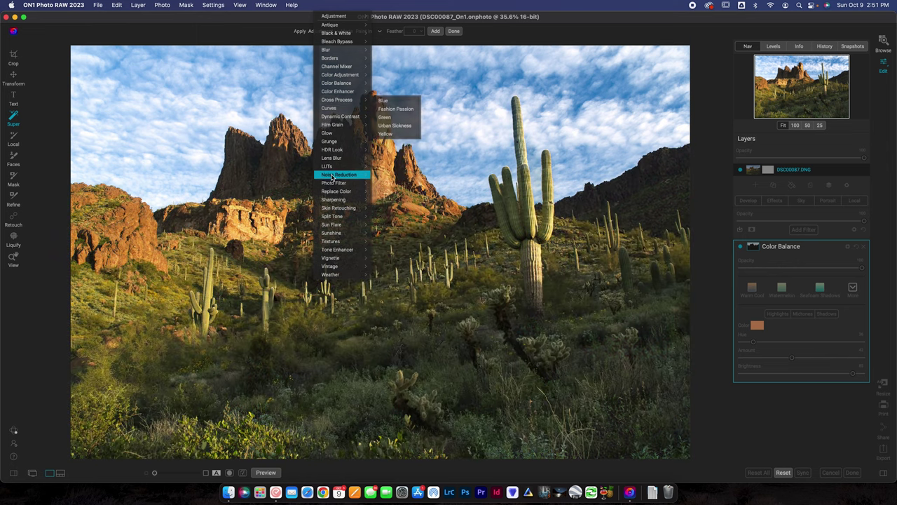
mouse_move(332, 200)
mouse_move(331, 217)
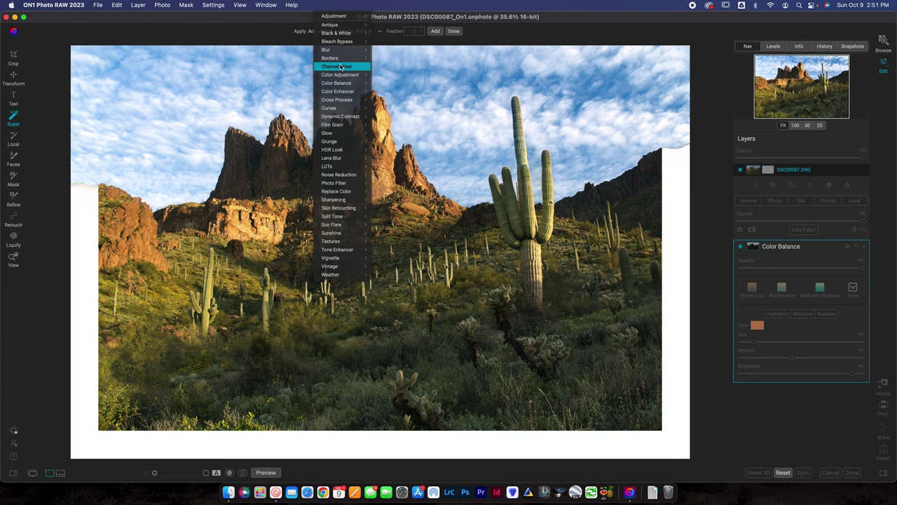
mouse_move(341, 66)
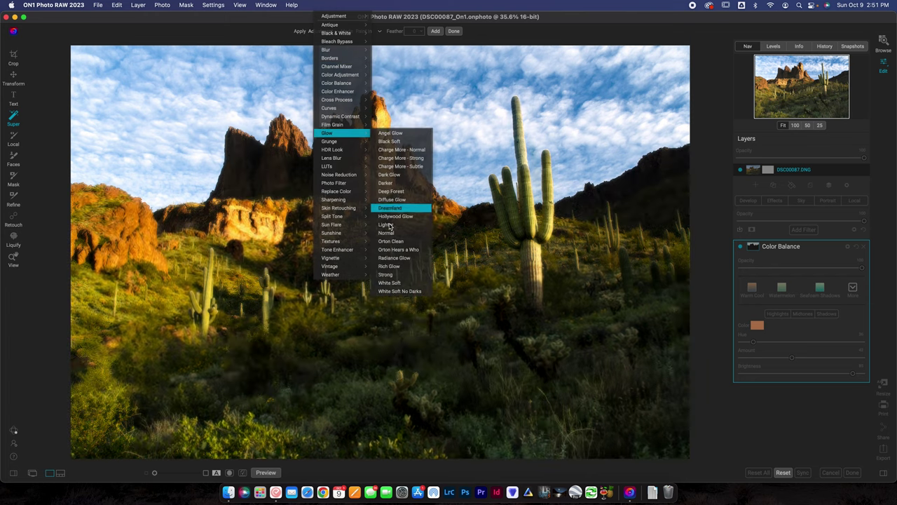
click(389, 234)
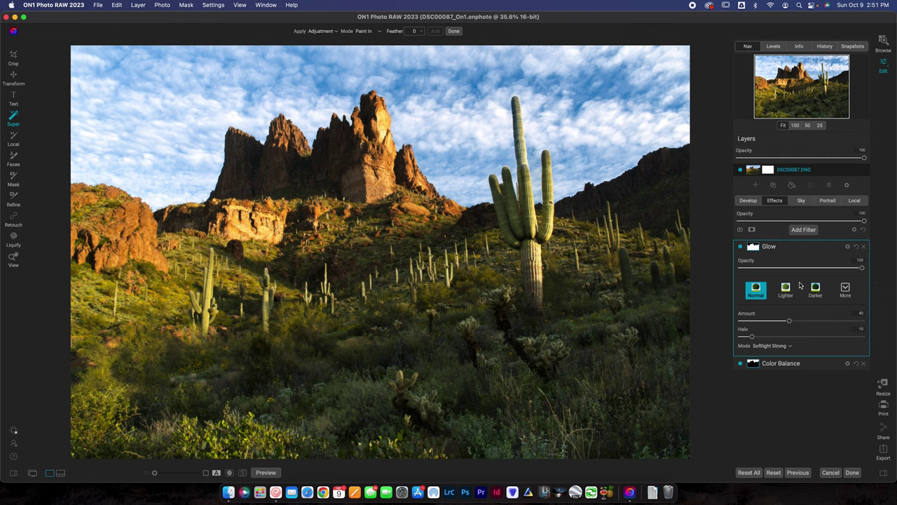
Select the Glow layer's mask thumbnail to show its mask settings
click(753, 247)
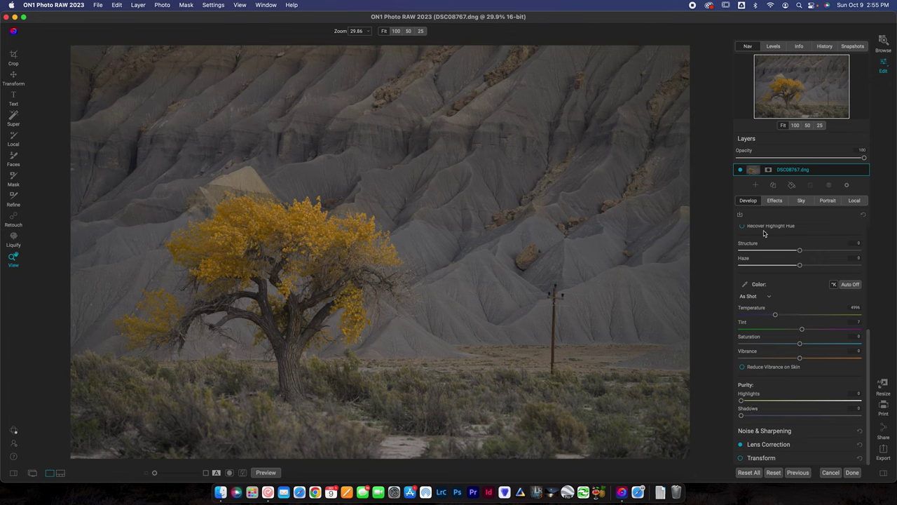
In Noise & Sharpening, switch to Tack Sharp AI and use Both with NoNoise AI
click(772, 432)
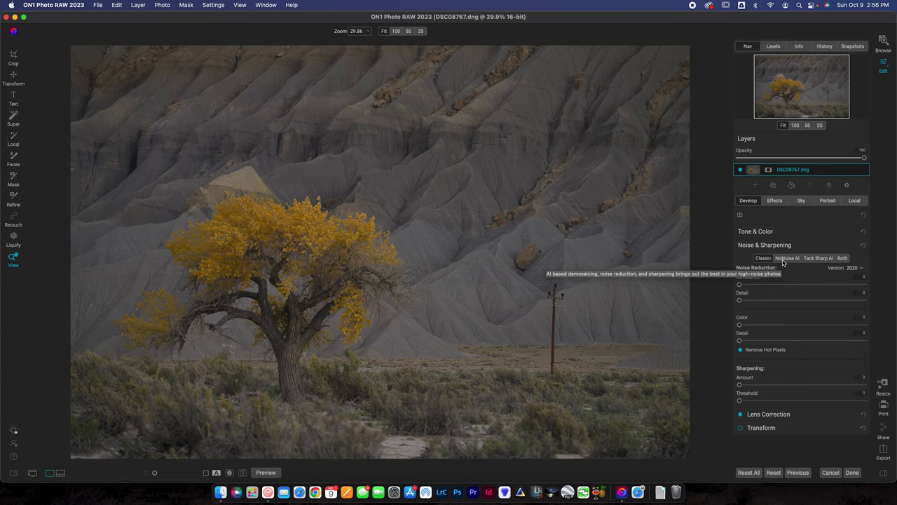
click(813, 259)
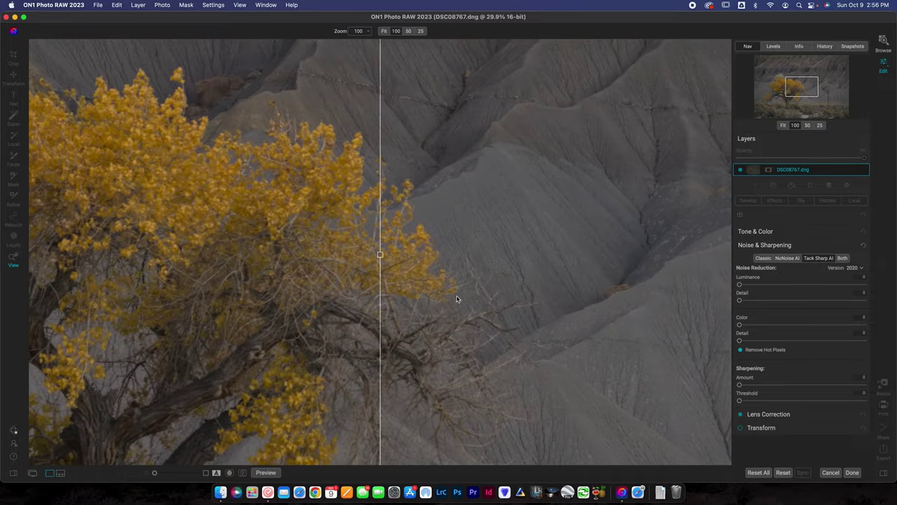
click(845, 258)
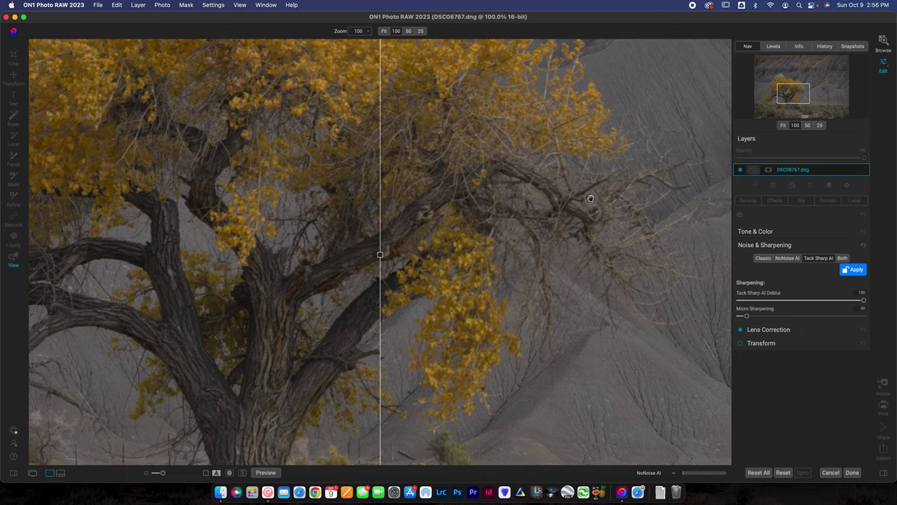
Zoom the tree trunk to 200% and move the split divider to compare sharpened and original detail
drag(590, 199, 633, 194)
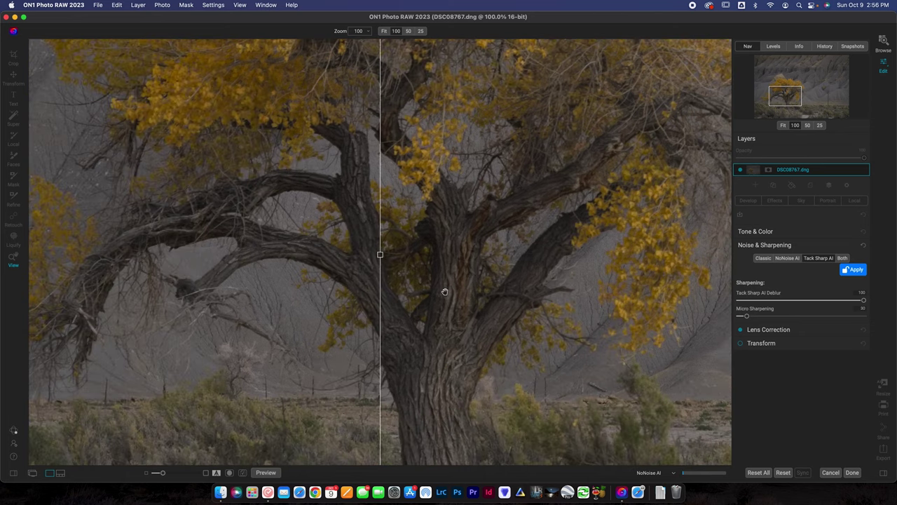
click(360, 31)
text(200)
key(Return)
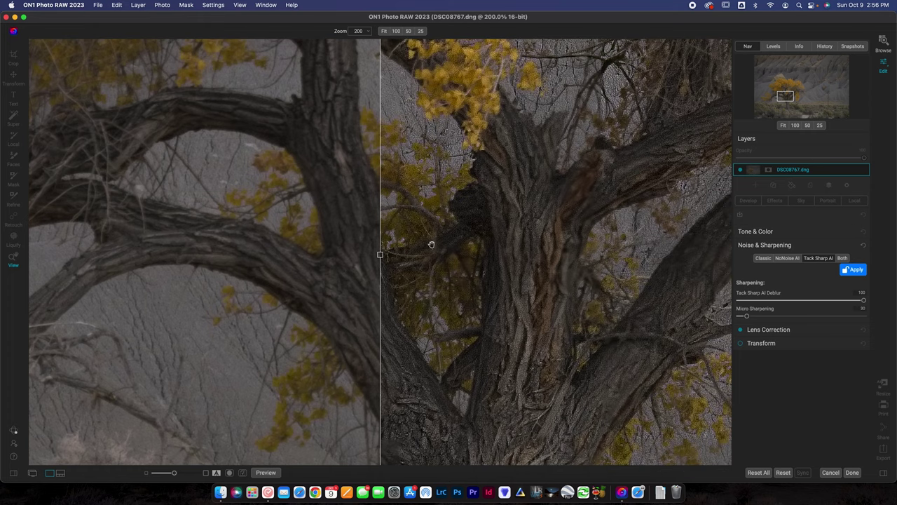
drag(381, 256, 287, 252)
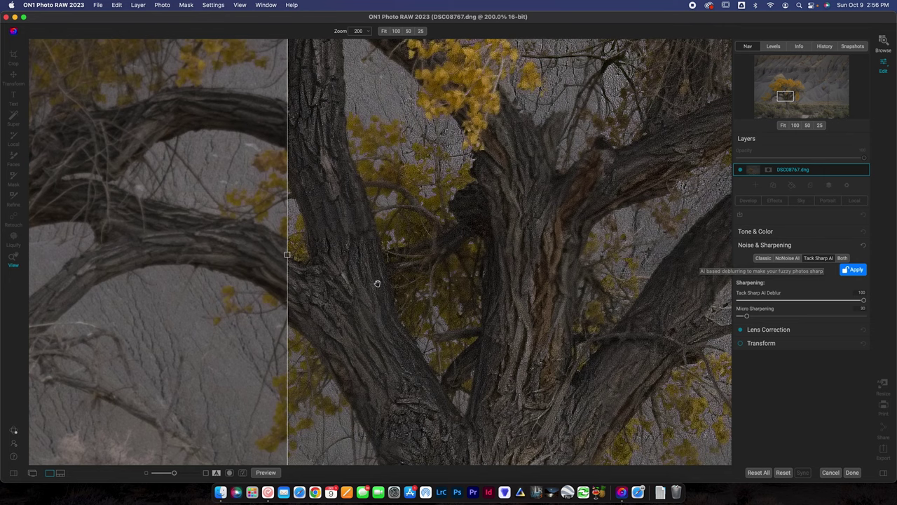
drag(289, 257, 436, 254)
Lower Tack Sharp AI Deblur to around 64 and raise Micro Sharpening to 109, checking the split view
drag(861, 300, 784, 302)
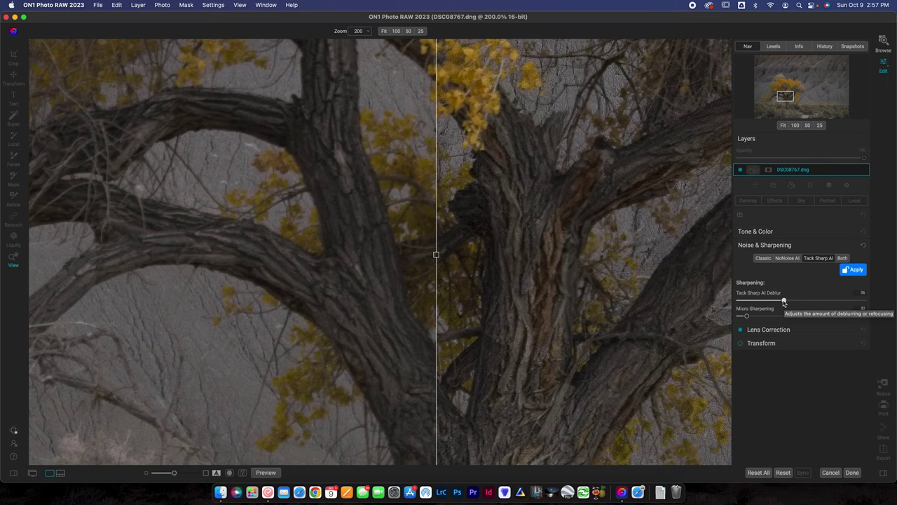
drag(746, 316, 769, 318)
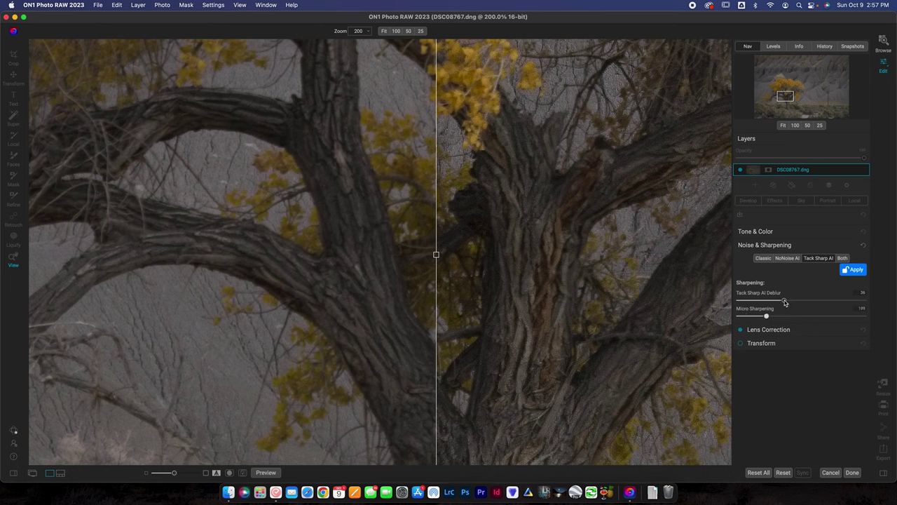
drag(784, 302, 781, 301)
click(818, 302)
drag(436, 254, 392, 260)
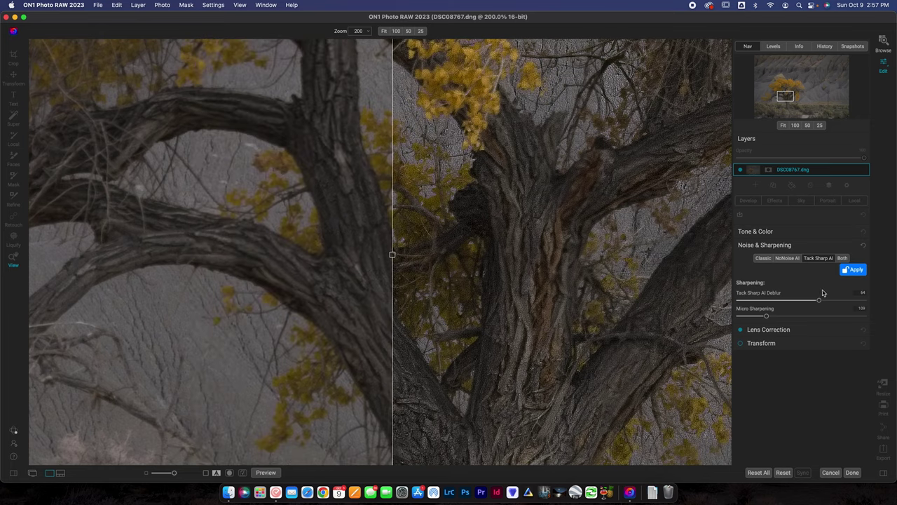
drag(819, 300, 780, 301)
drag(392, 255, 366, 255)
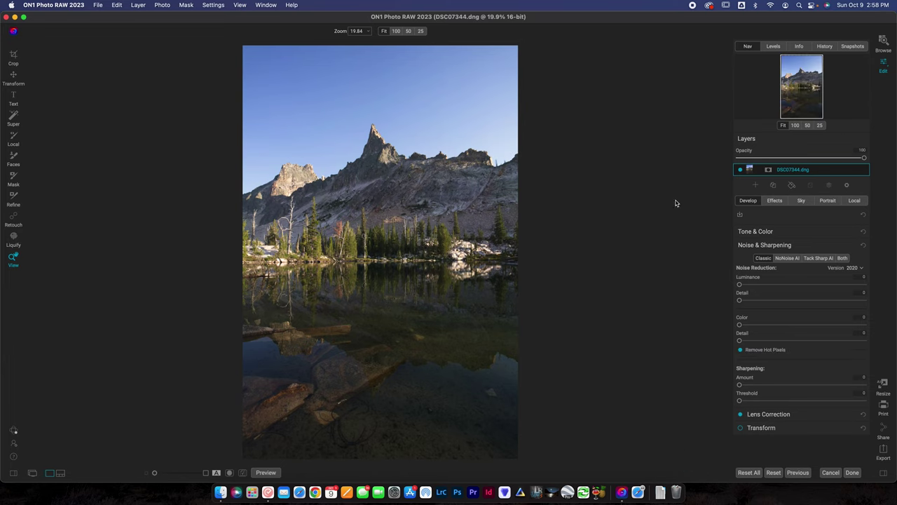
Show the Sky tab's Sky Swap AI settings and open the sky Category list
click(803, 201)
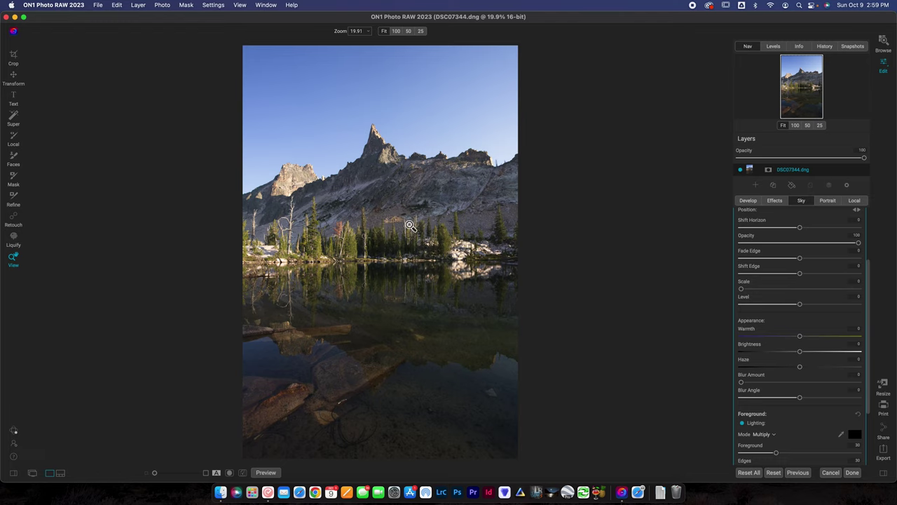
scroll(774, 266, up, 3)
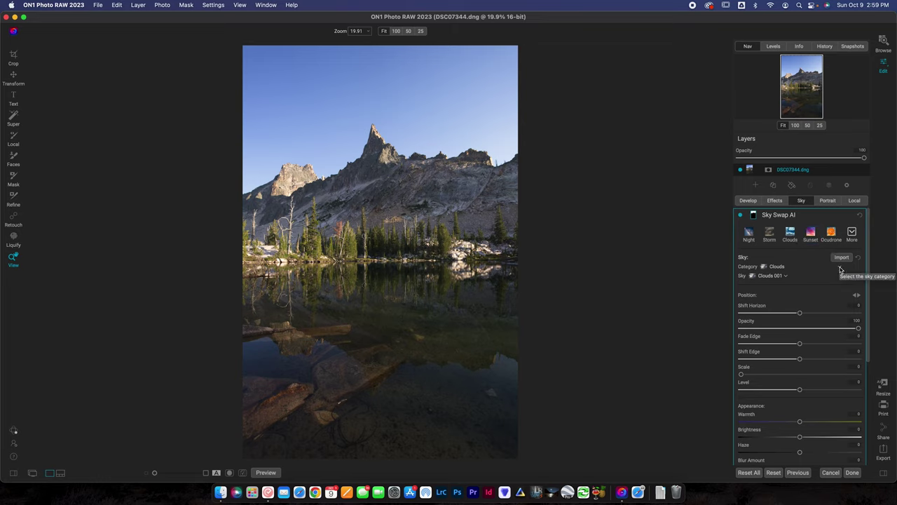
click(840, 267)
Preview OcuDrone skies: Marshmallow, a white-cloud sky, a stormy sky, and Undeniably Dramatic
scroll(773, 187, down, 2)
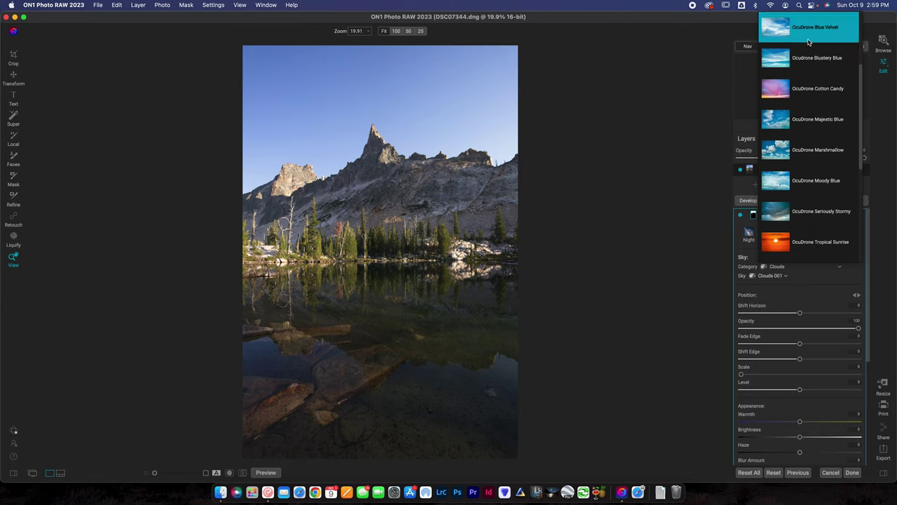
click(820, 148)
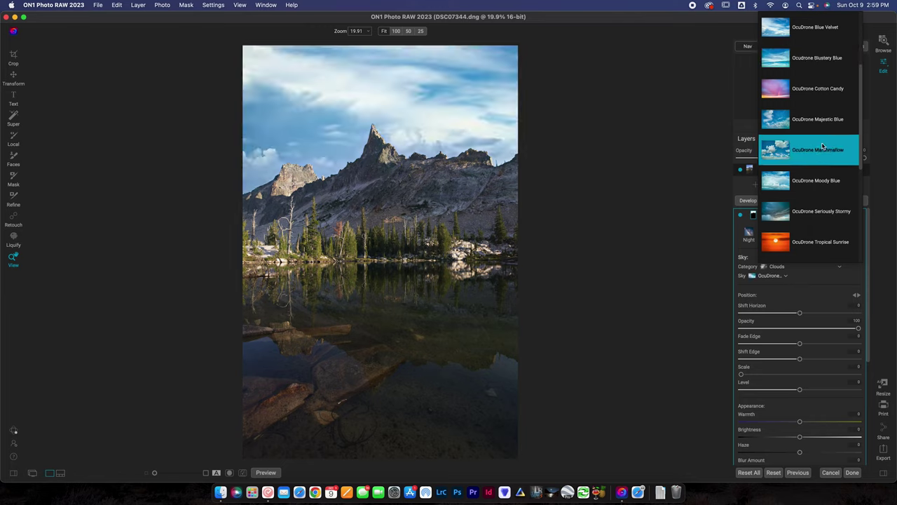
click(825, 213)
scroll(825, 214, down, 1)
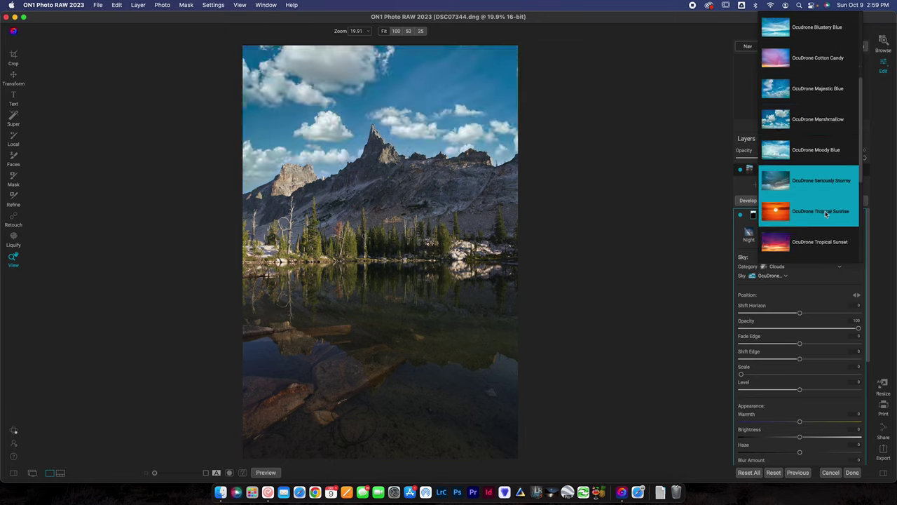
scroll(826, 214, down, 1)
click(831, 232)
scroll(833, 234, down, 1)
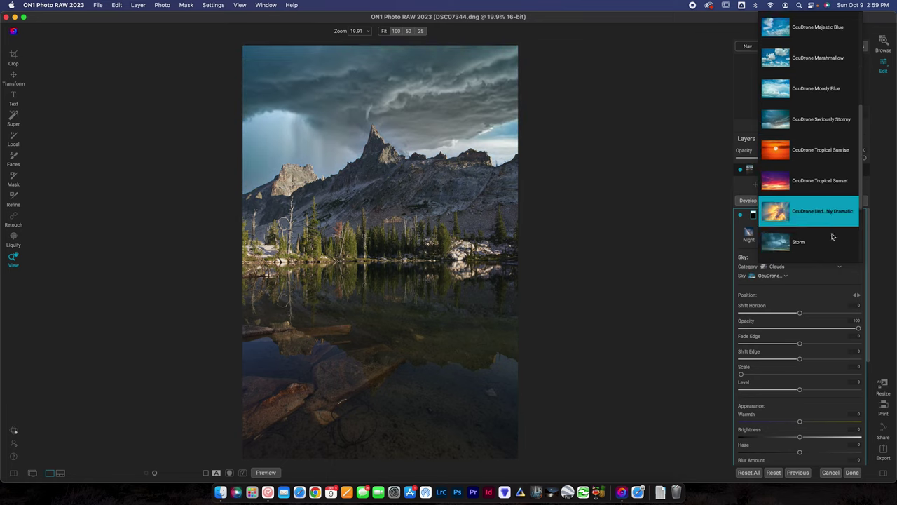
scroll(833, 237, down, 1)
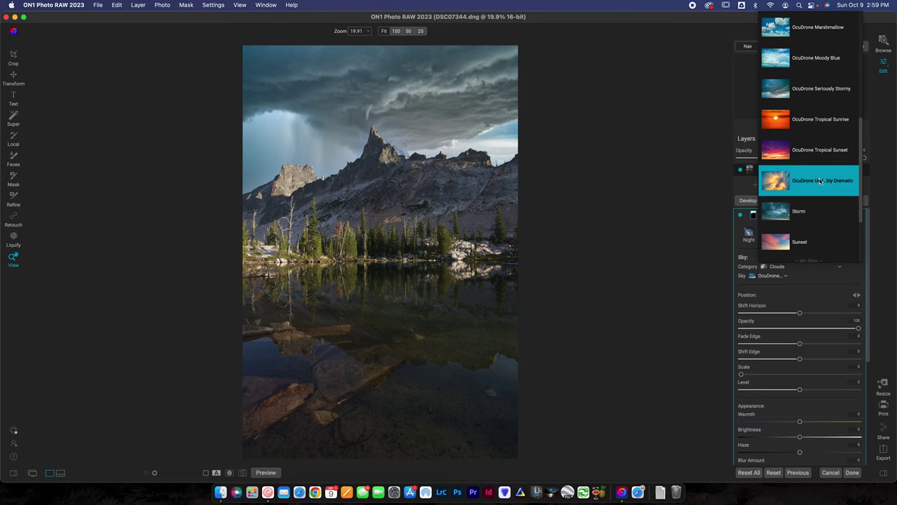
click(822, 181)
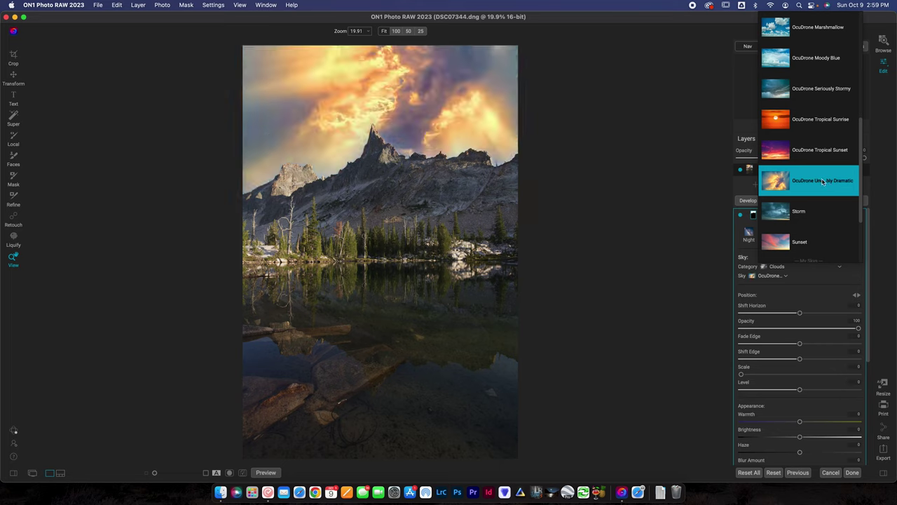
Choose the OcuDrone Tropical Sunrise sky category for the lake photo
scroll(823, 181, up, 3)
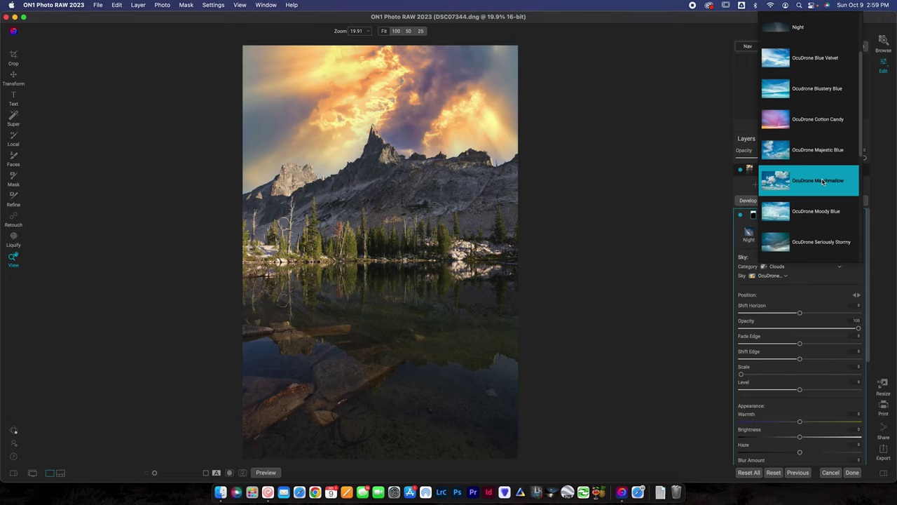
scroll(823, 182, down, 2)
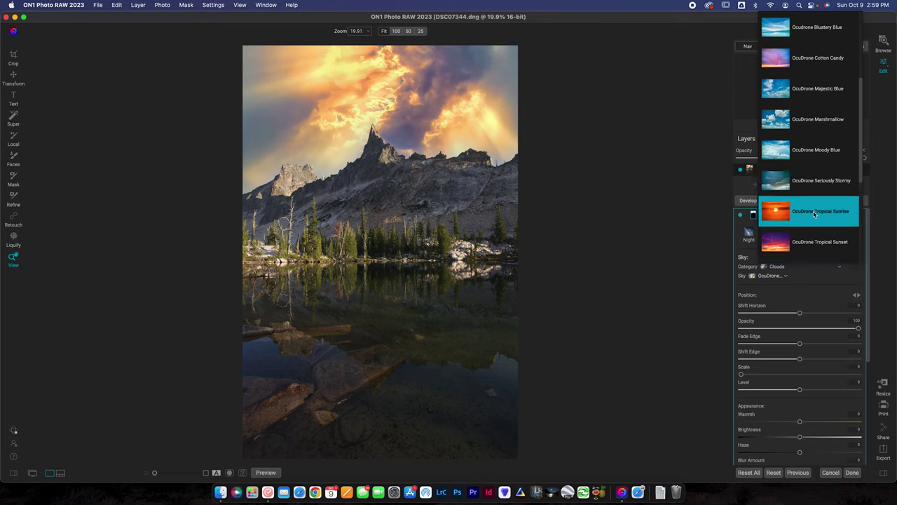
click(815, 214)
scroll(823, 154, down, 2)
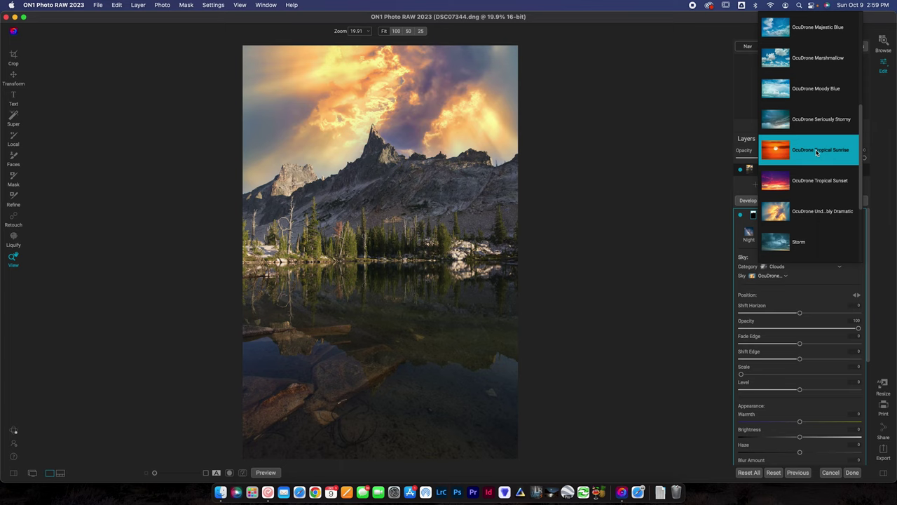
click(818, 157)
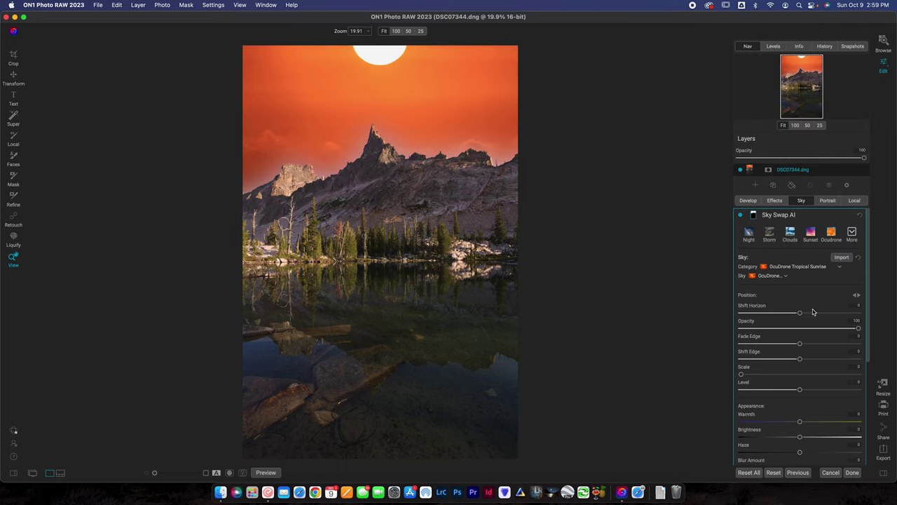
Pick OcuDrone_Exotic_Tropical_Sunrise_02 from the Tropical Sunrise sky list
click(788, 278)
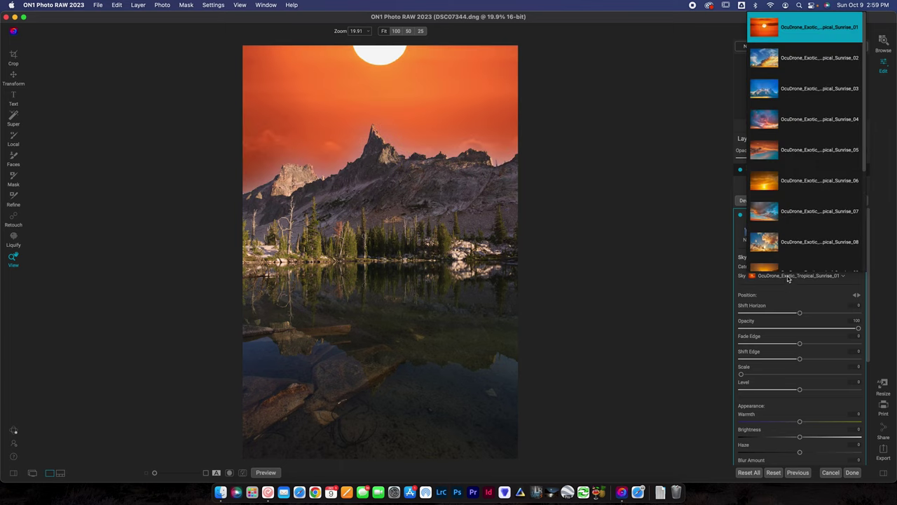
scroll(787, 267, down, 5)
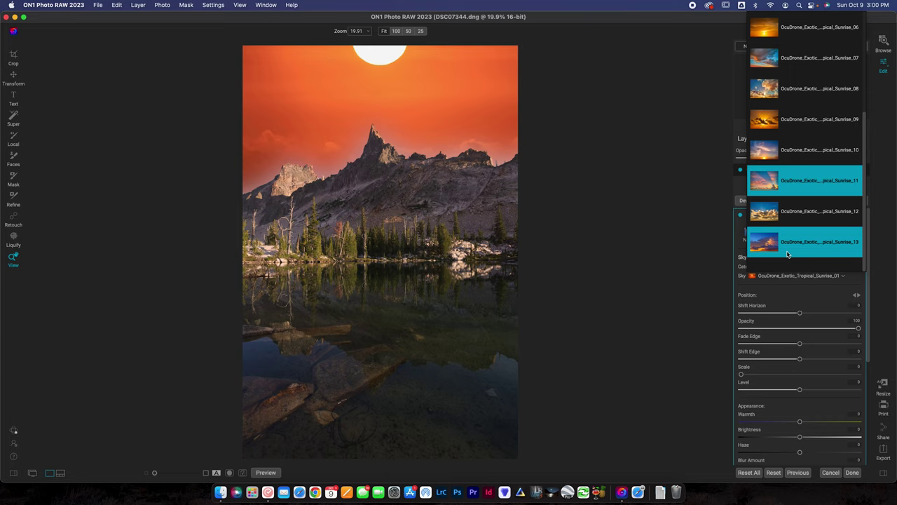
scroll(791, 204, up, 5)
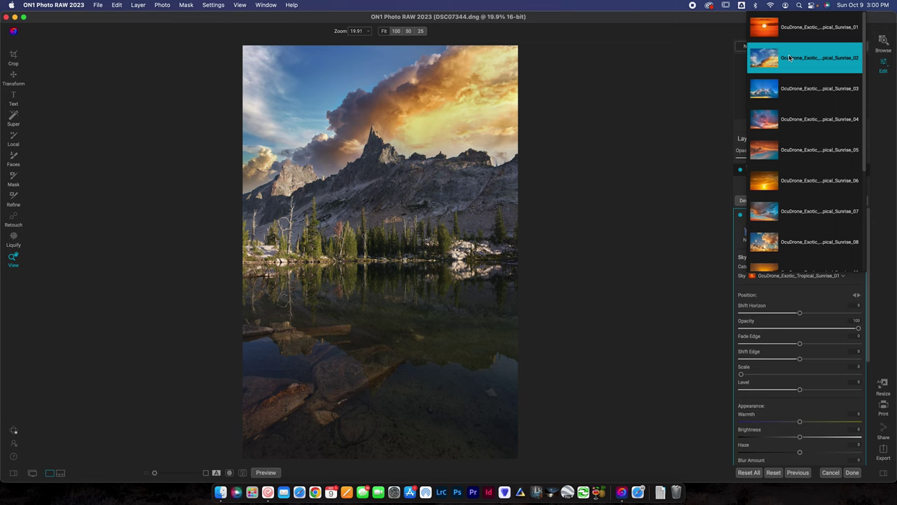
click(789, 58)
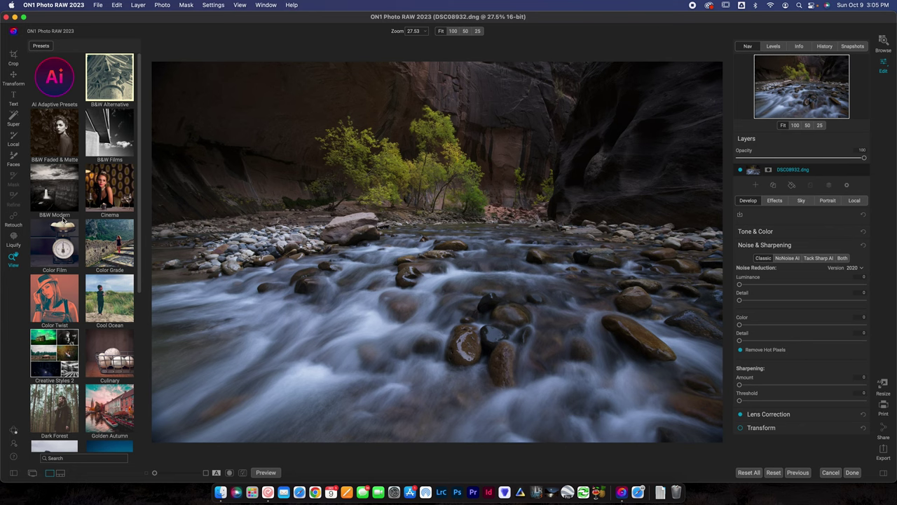
Open the AI Adaptive Presets and preview its Landscape category on the canyon photo
click(60, 86)
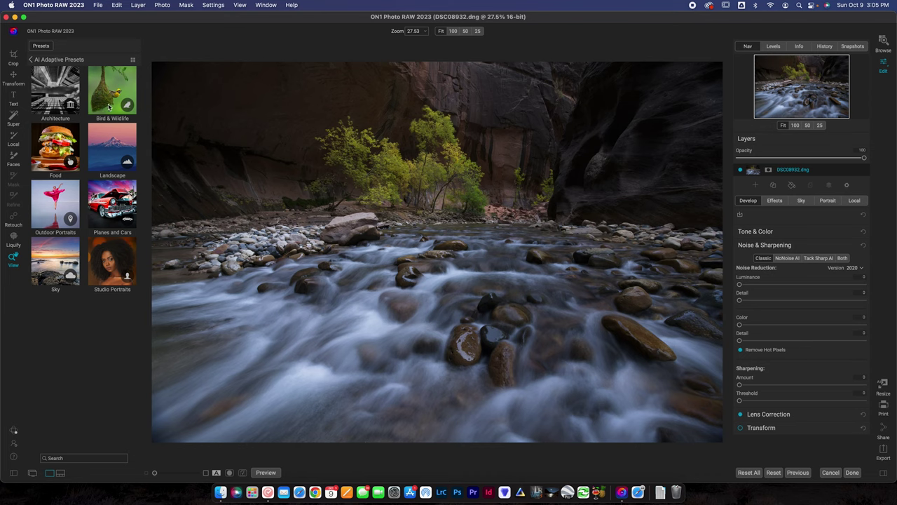
click(105, 159)
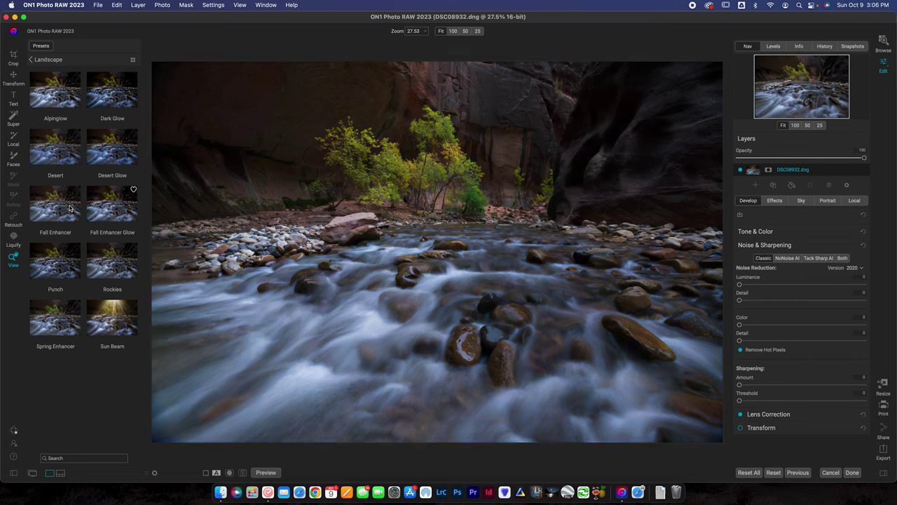
Apply the Desert Glow preset, adding Sky, Glow and Ground filters to the canyon river photo
click(105, 161)
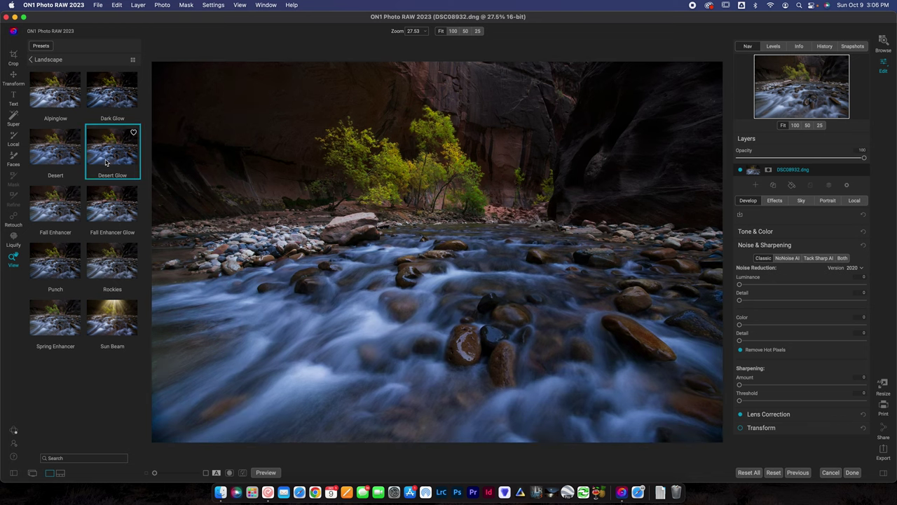
mouse_move(106, 161)
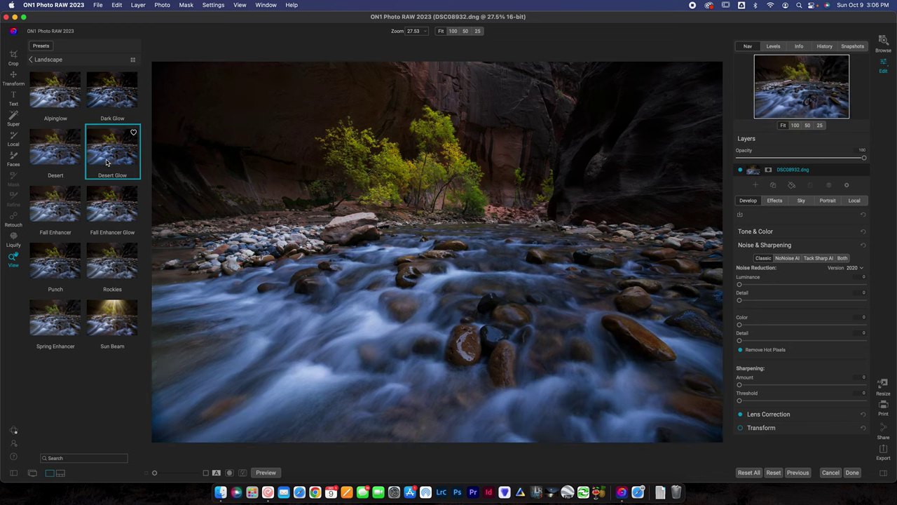
mouse_move(134, 150)
In the Desert Glow Effects layers, switch off the Sky filter and toggle Ground off and on to compare
click(779, 203)
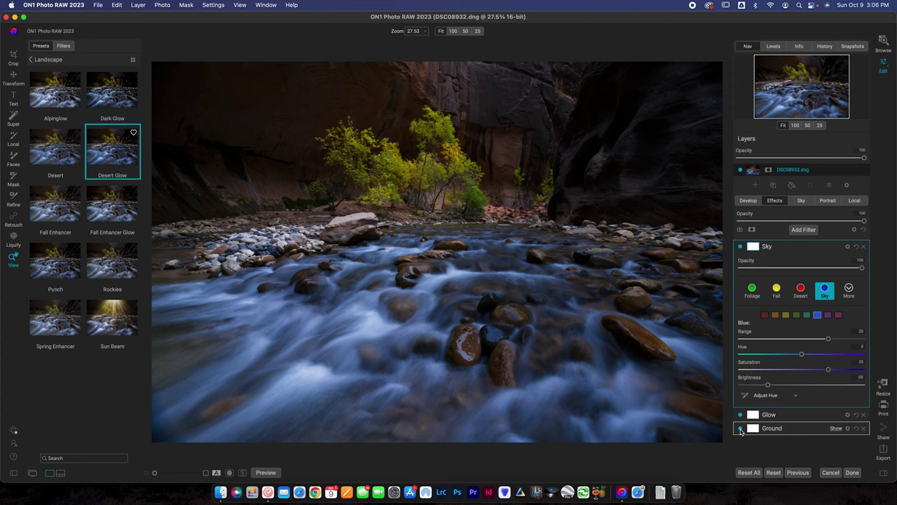
click(739, 247)
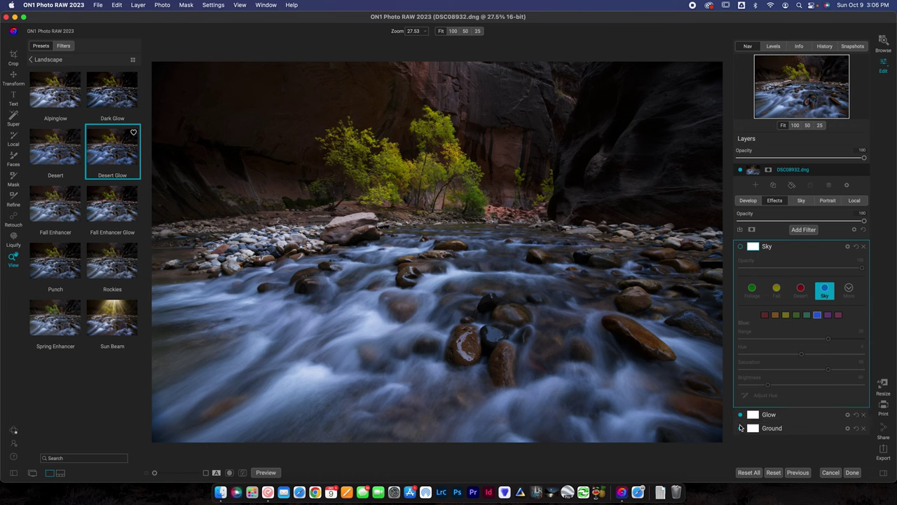
click(741, 430)
click(741, 429)
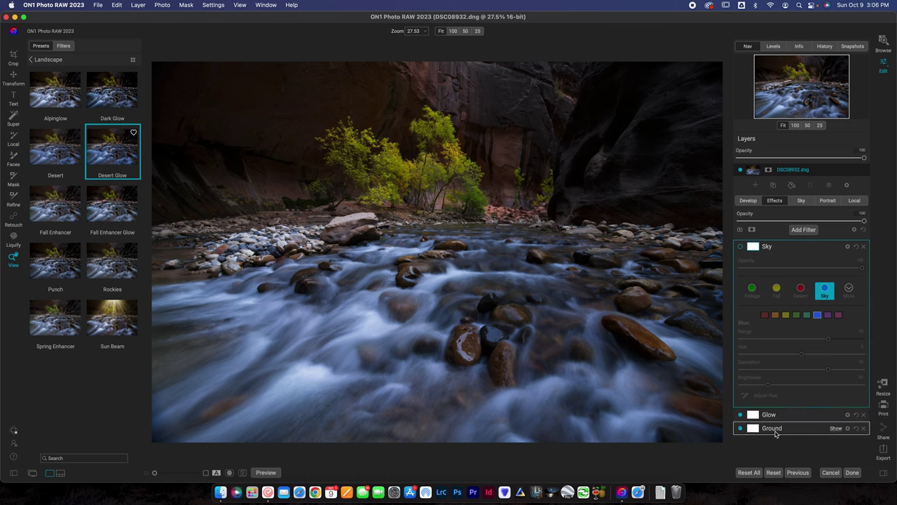
Boost the Ground filter's aqua saturation from 10 to 30, compare it, then return to AI Adaptive Presets
click(834, 429)
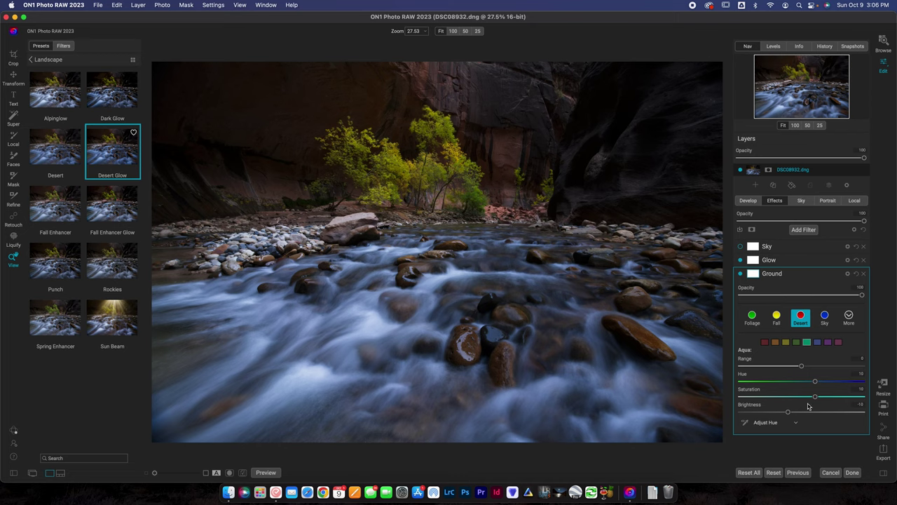
drag(815, 398, 835, 398)
click(740, 273)
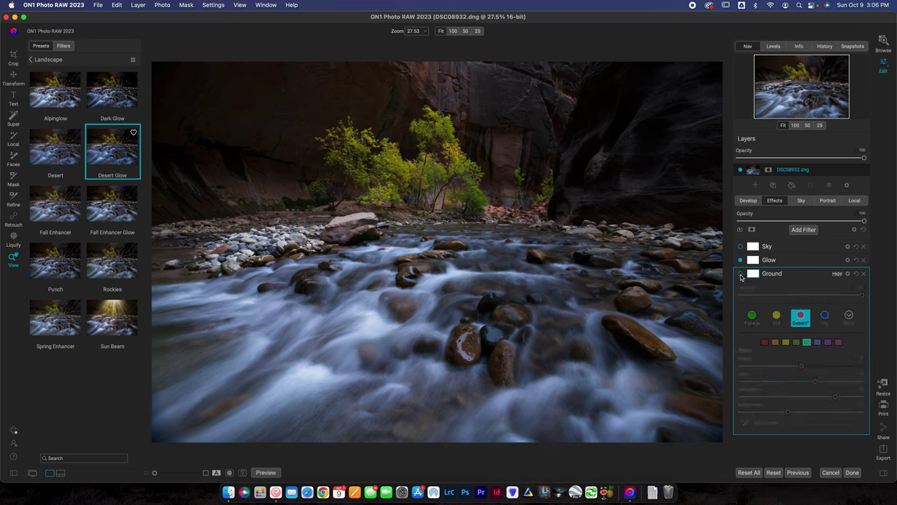
click(740, 273)
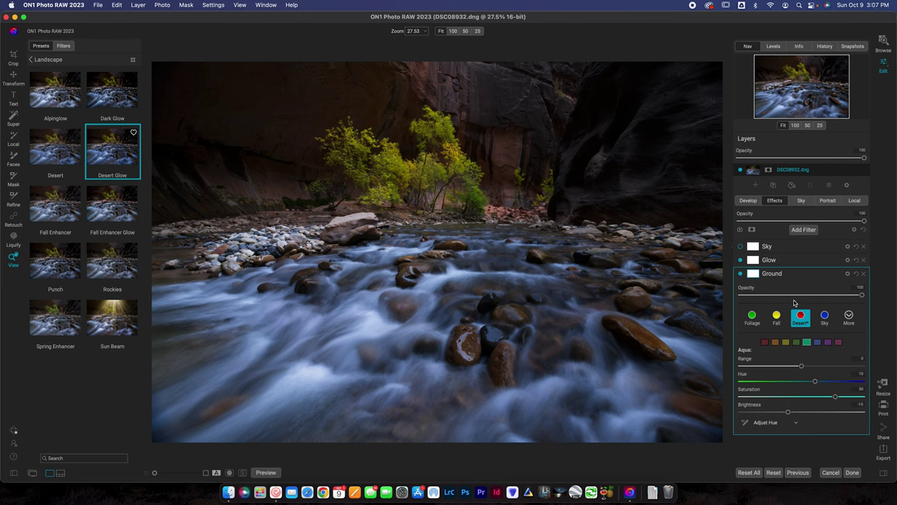
click(30, 60)
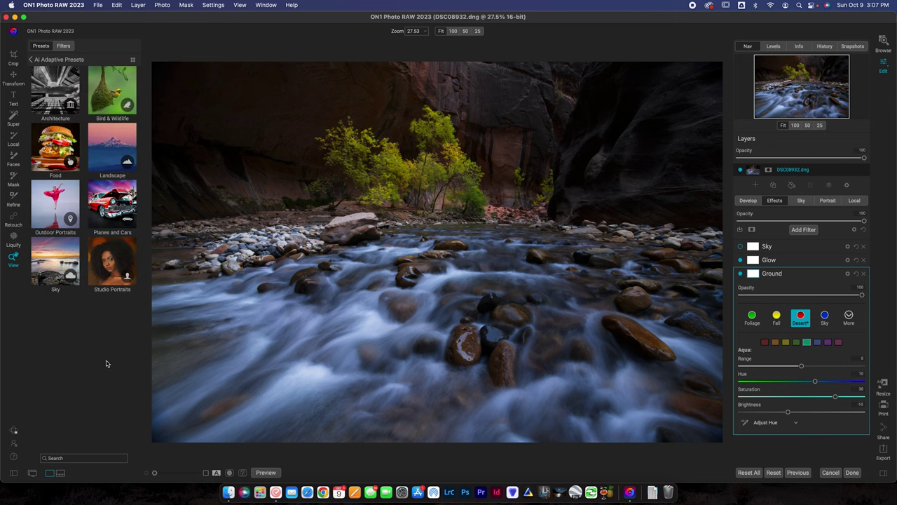